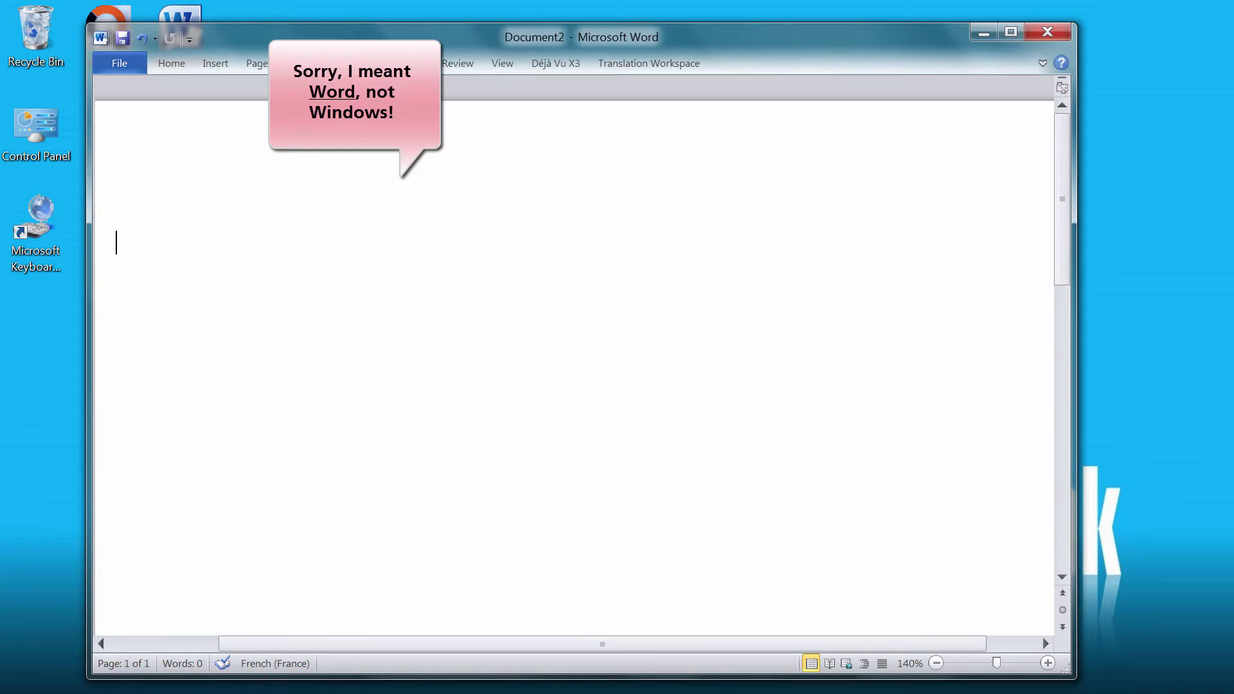
Type L'argent in a blank Word document and open AutoCorrect Options under Proofing
{"action": "type", "text": "L"}
{"action": "type", "text": "'argent"}
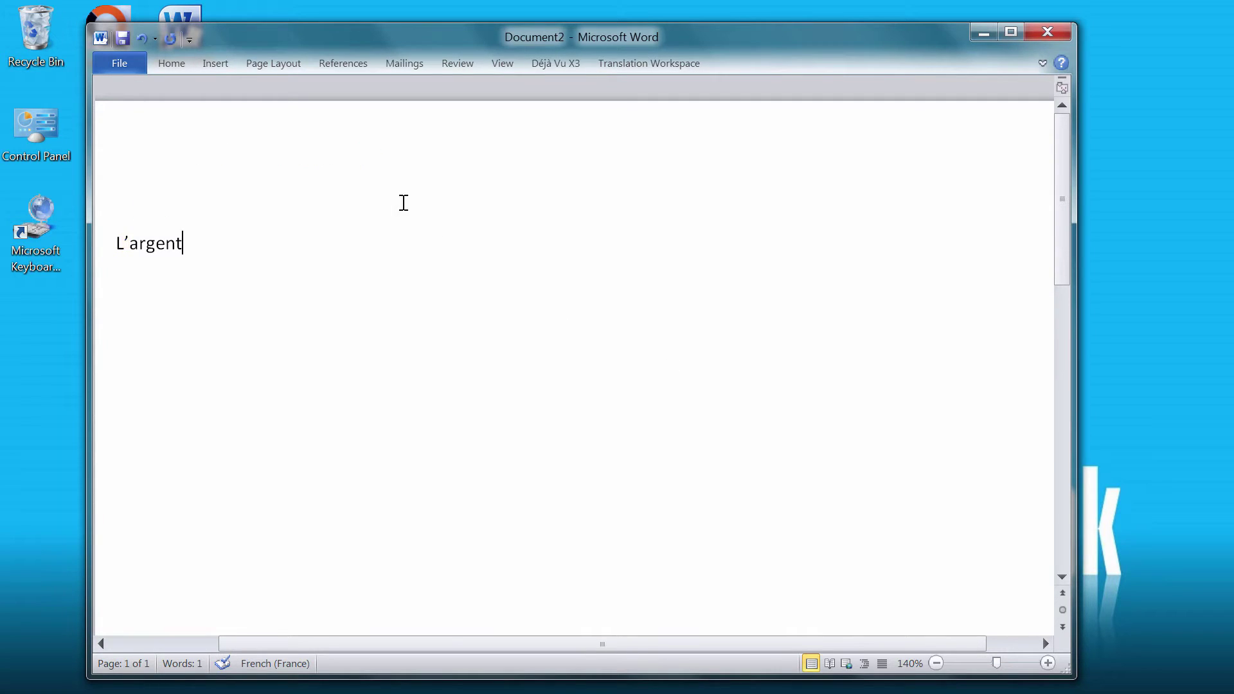
{"action": "left_click", "coordinate": [119, 63]}
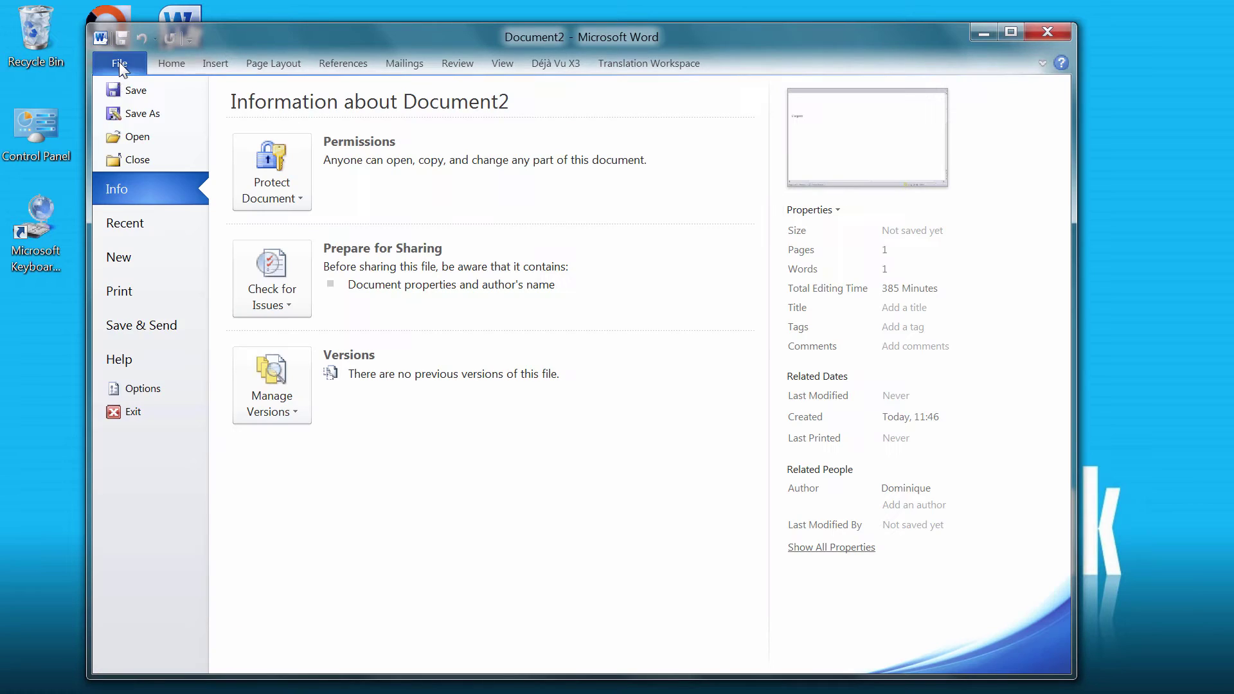
{"action": "left_click", "coordinate": [139, 389]}
{"action": "left_click", "coordinate": [476, 179]}
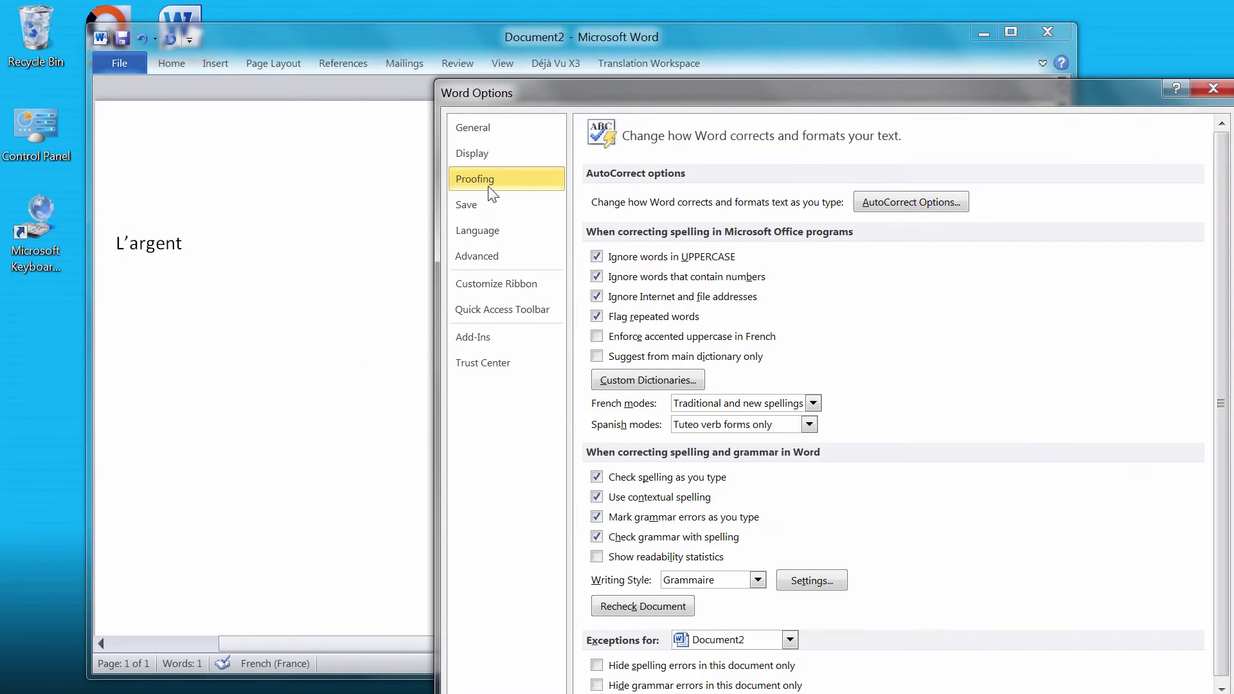
{"action": "left_click", "coordinate": [910, 203]}
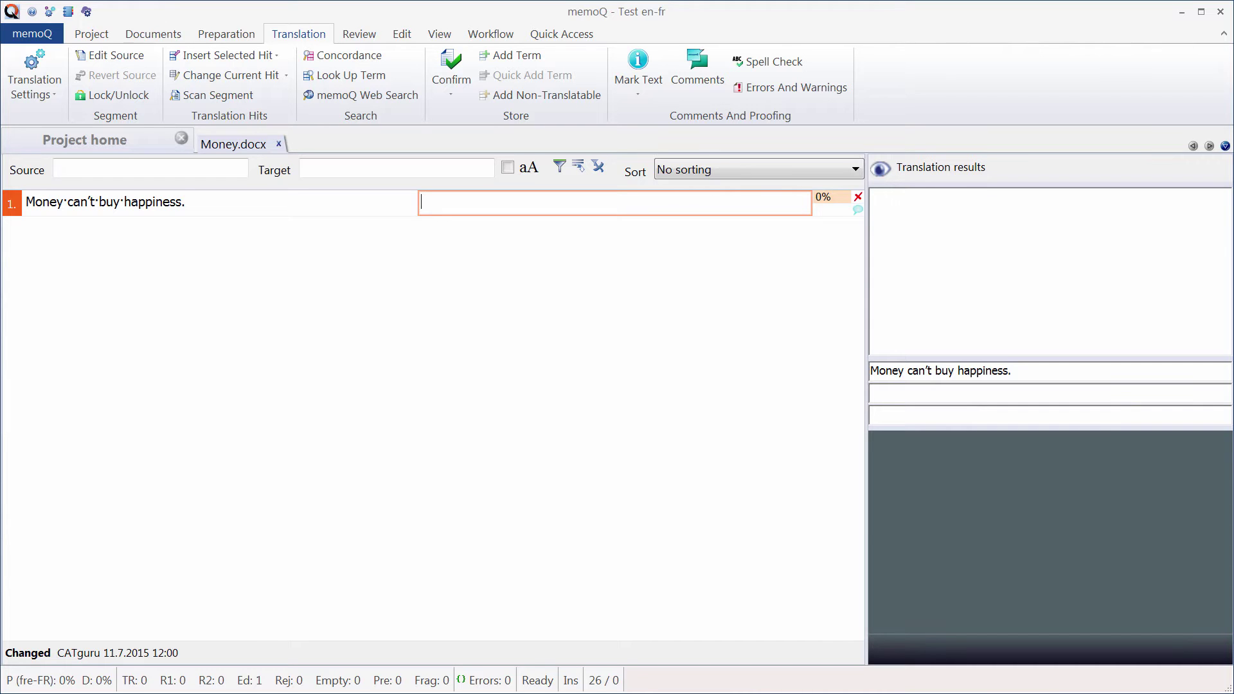
Enter L'argent as segment 1's target in memoQ and open Translation Settings > AutoCorrect
{"action": "type", "text": "L'argent"}
{"action": "left_click", "coordinate": [51, 92]}
{"action": "left_click", "coordinate": [73, 112]}
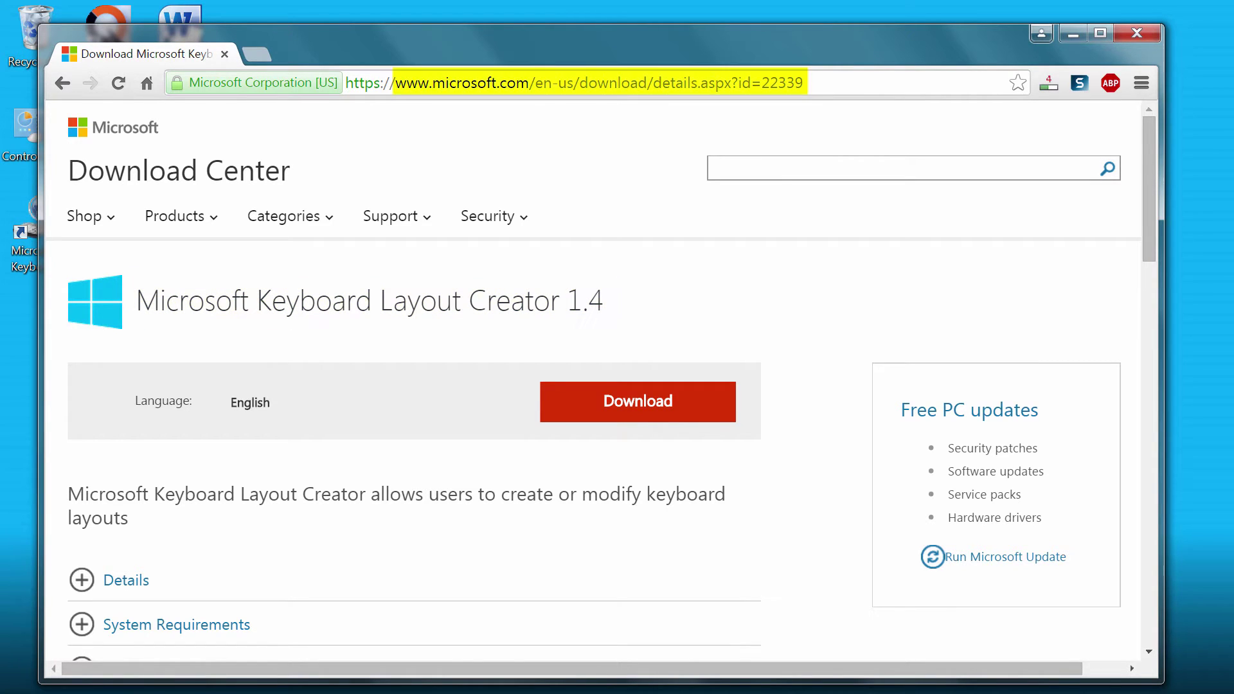
Expand the System Requirements section on the Keyboard Layout Creator 1.4 download page
{"action": "scroll", "coordinate": [105, 422], "scroll_direction": "down", "scroll_amount": 3}
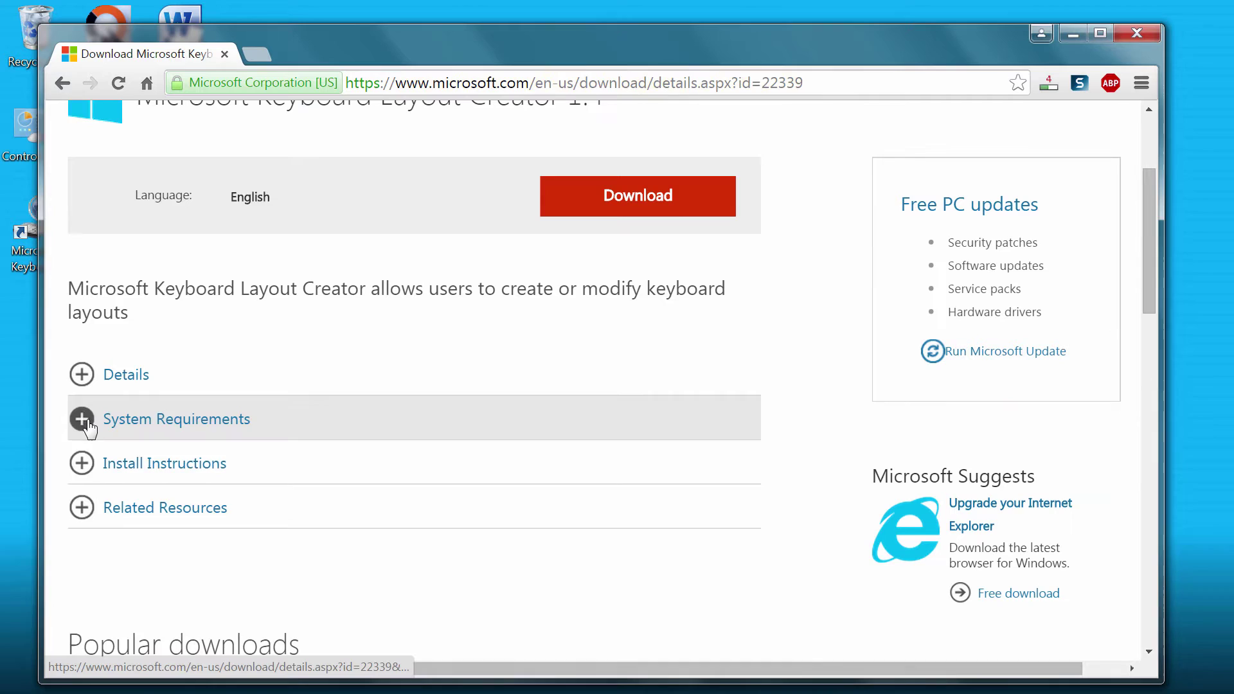
{"action": "left_click", "coordinate": [83, 420]}
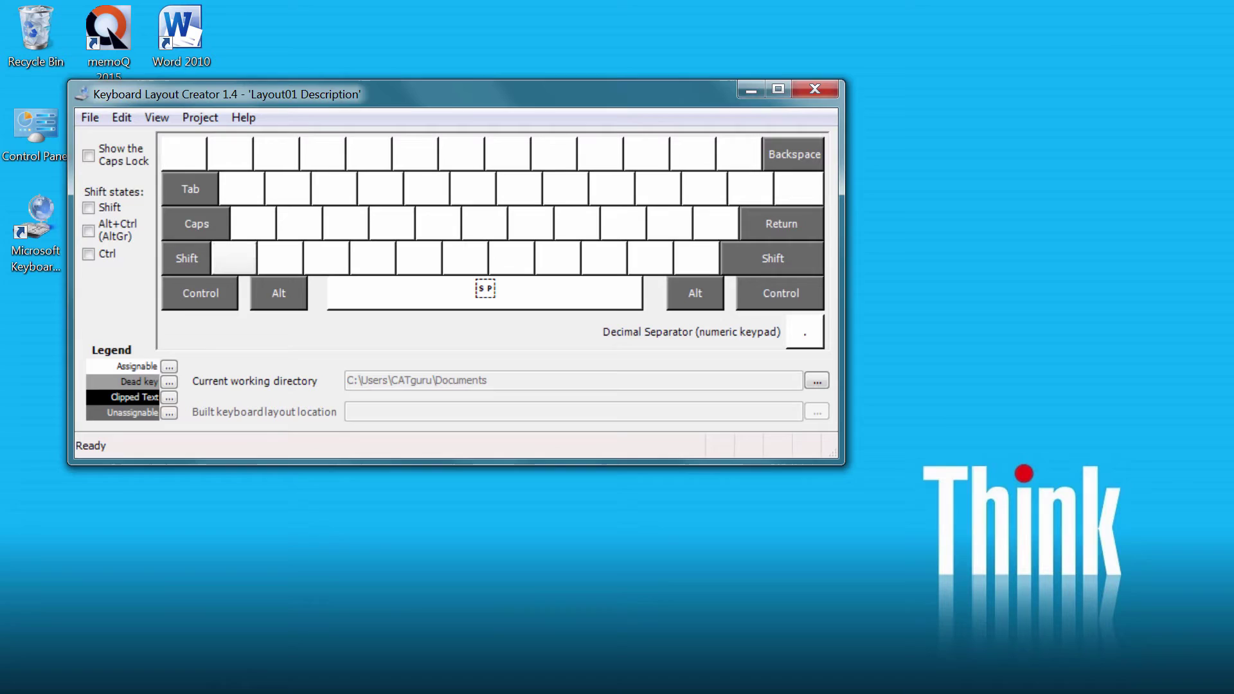
Load the existing Finnish keyboard layout into the editor
{"action": "left_click", "coordinate": [94, 124]}
{"action": "left_click", "coordinate": [147, 179]}
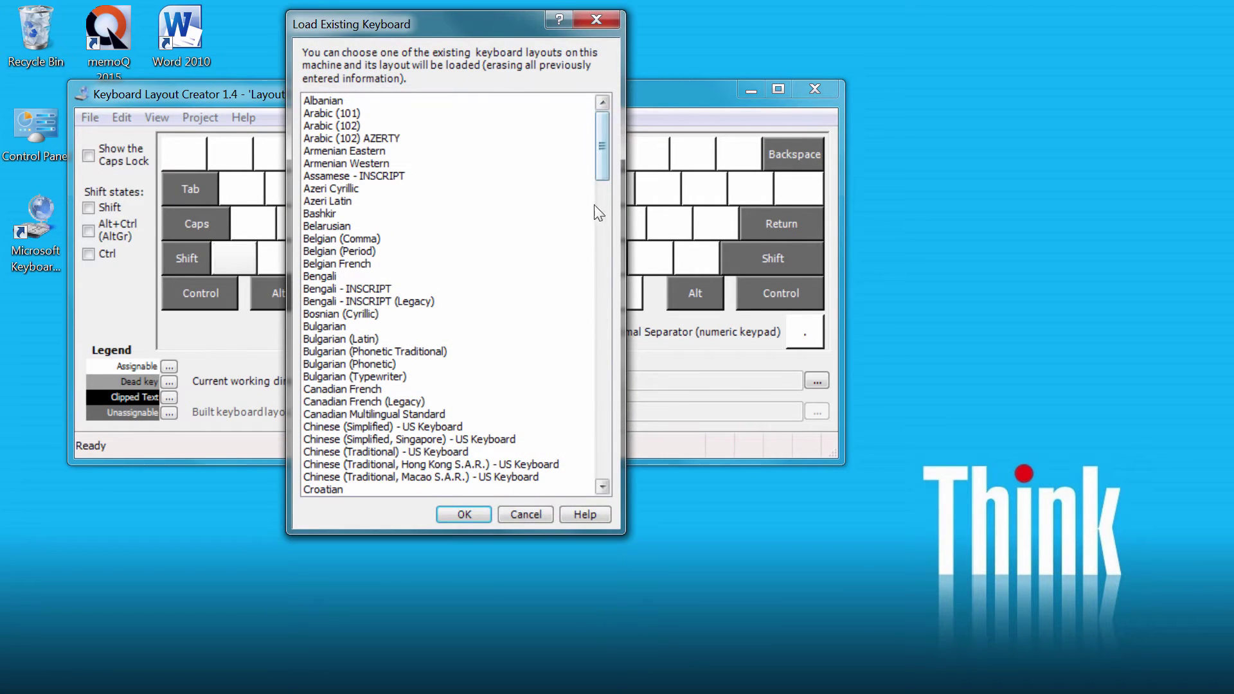
{"action": "scroll", "coordinate": [579, 273], "scroll_direction": "down", "scroll_amount": 11}
{"action": "left_click", "coordinate": [325, 213]}
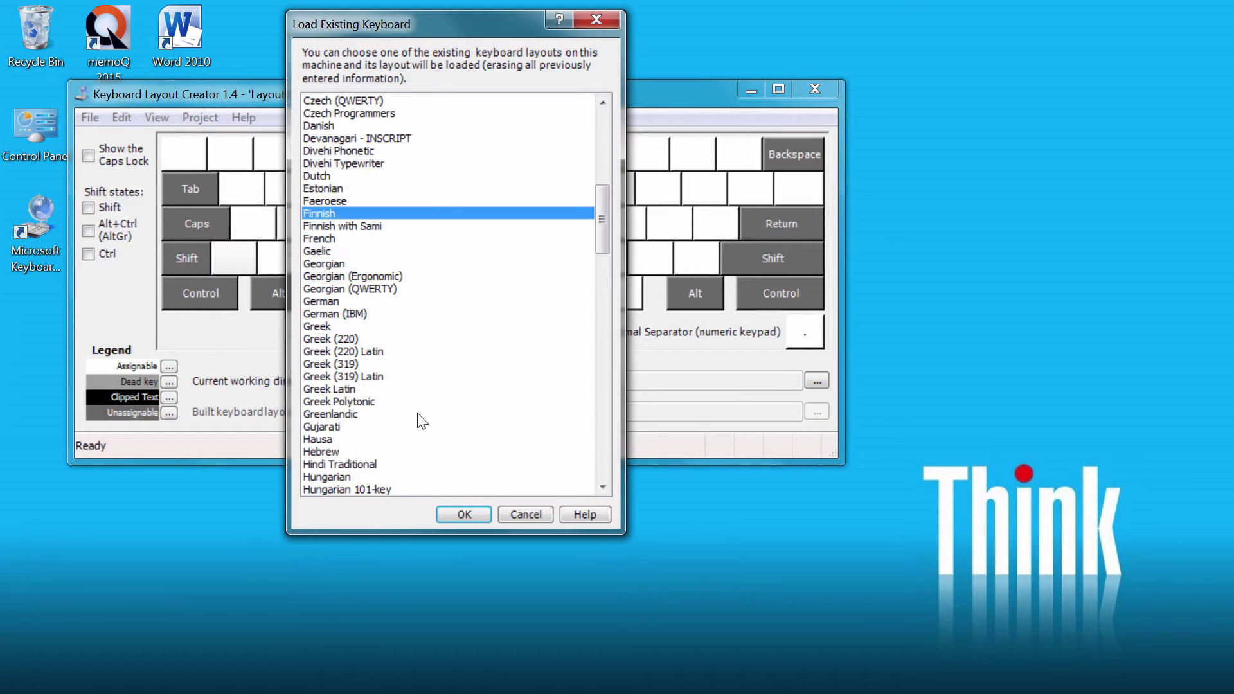
{"action": "left_click", "coordinate": [468, 507]}
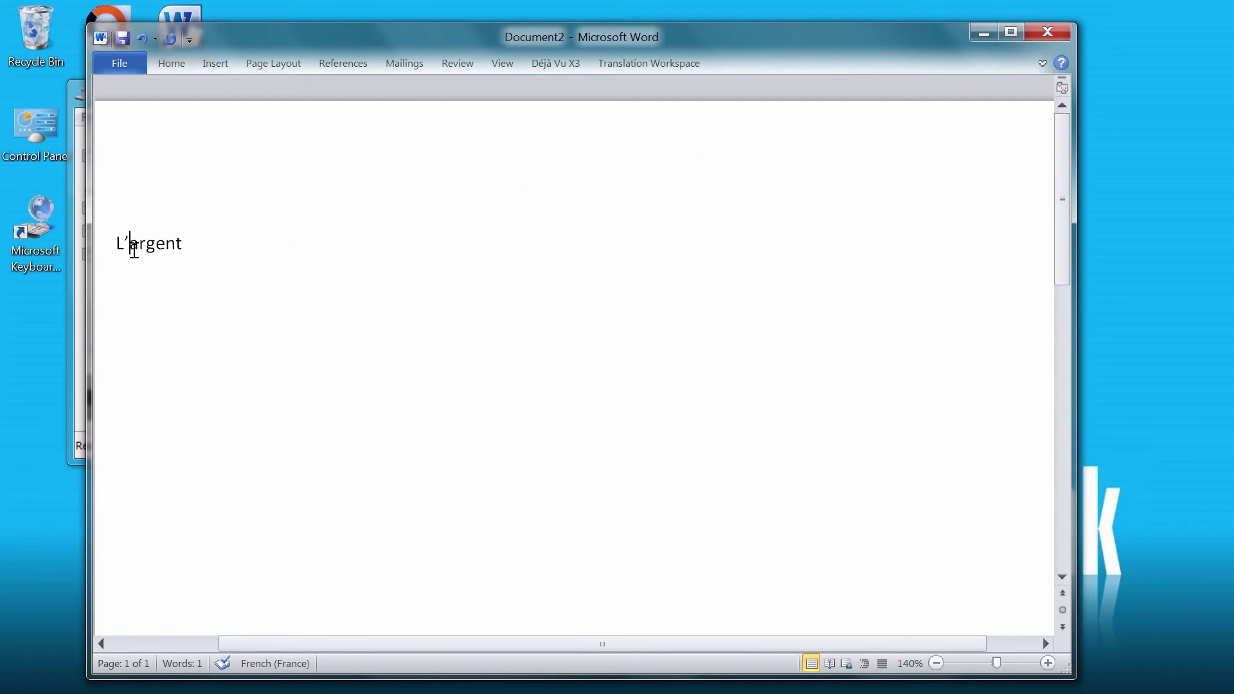
Copy the curly apostrophe ’ from Word and assign it to the VK_OEM_2 apostrophe key
{"action": "key", "text": "shift+Left"}
{"action": "key", "text": "ctrl+c"}
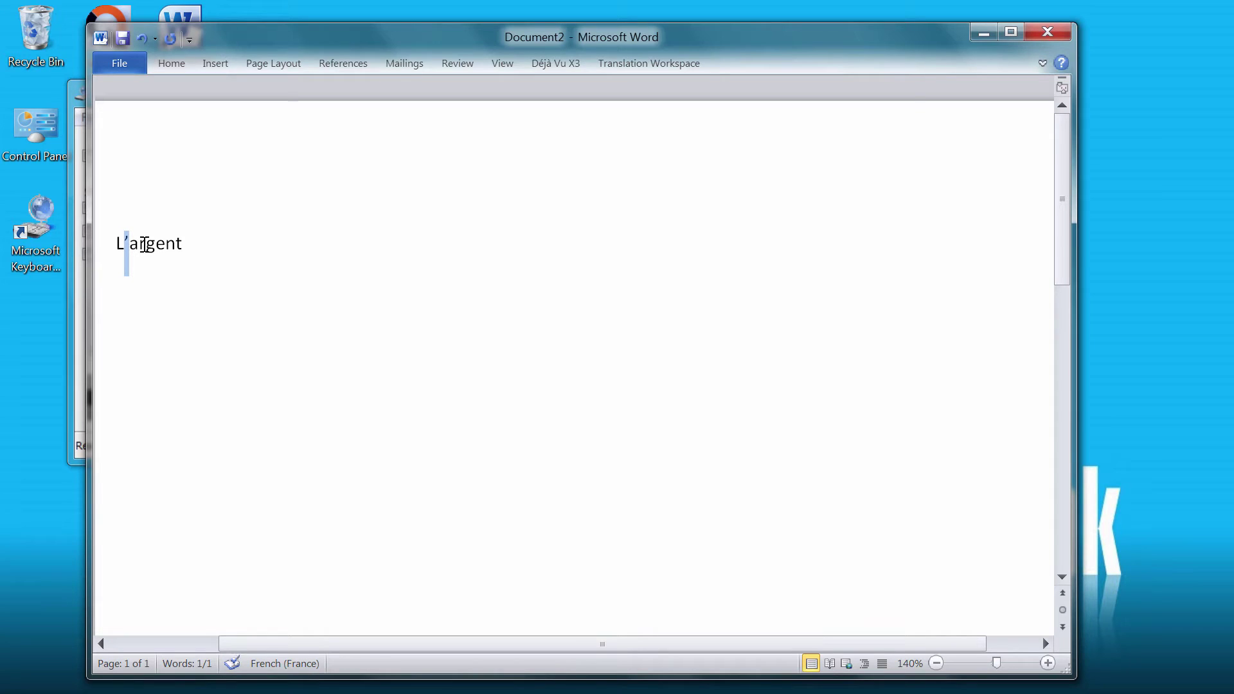
{"action": "left_click", "coordinate": [975, 35]}
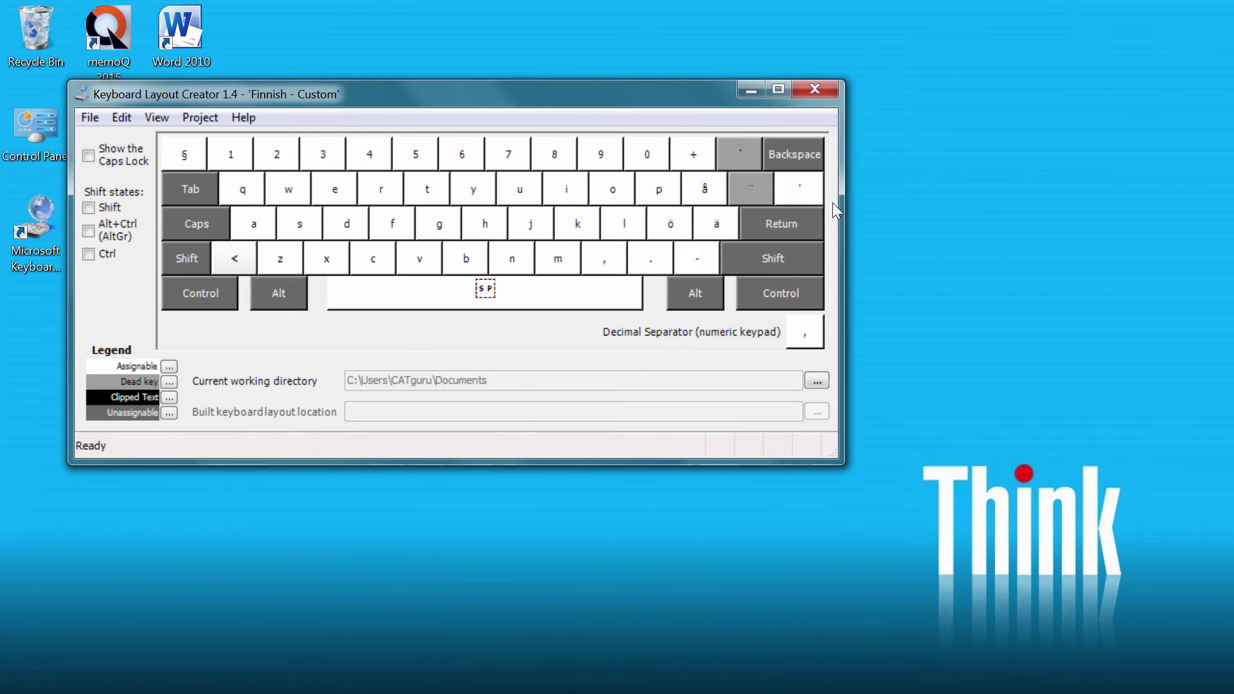
{"action": "right_click", "coordinate": [805, 205]}
{"action": "left_click", "coordinate": [849, 225]}
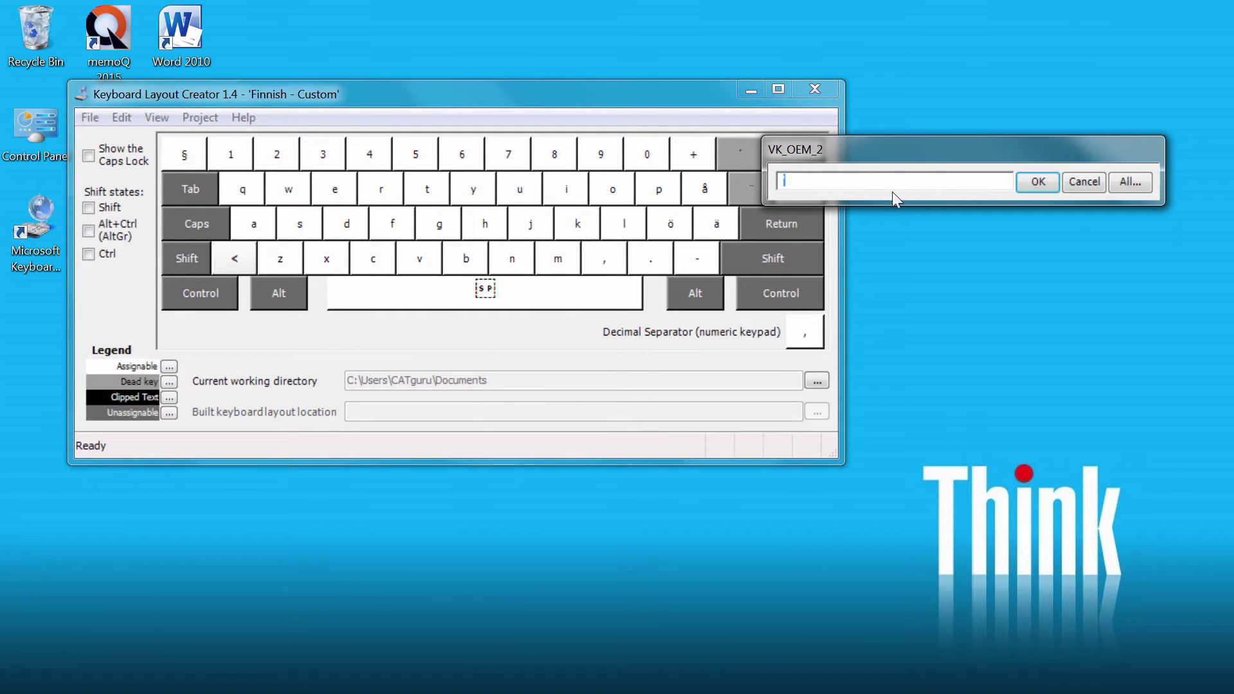
{"action": "key", "text": "ctrl+v"}
{"action": "left_click", "coordinate": [1038, 182]}
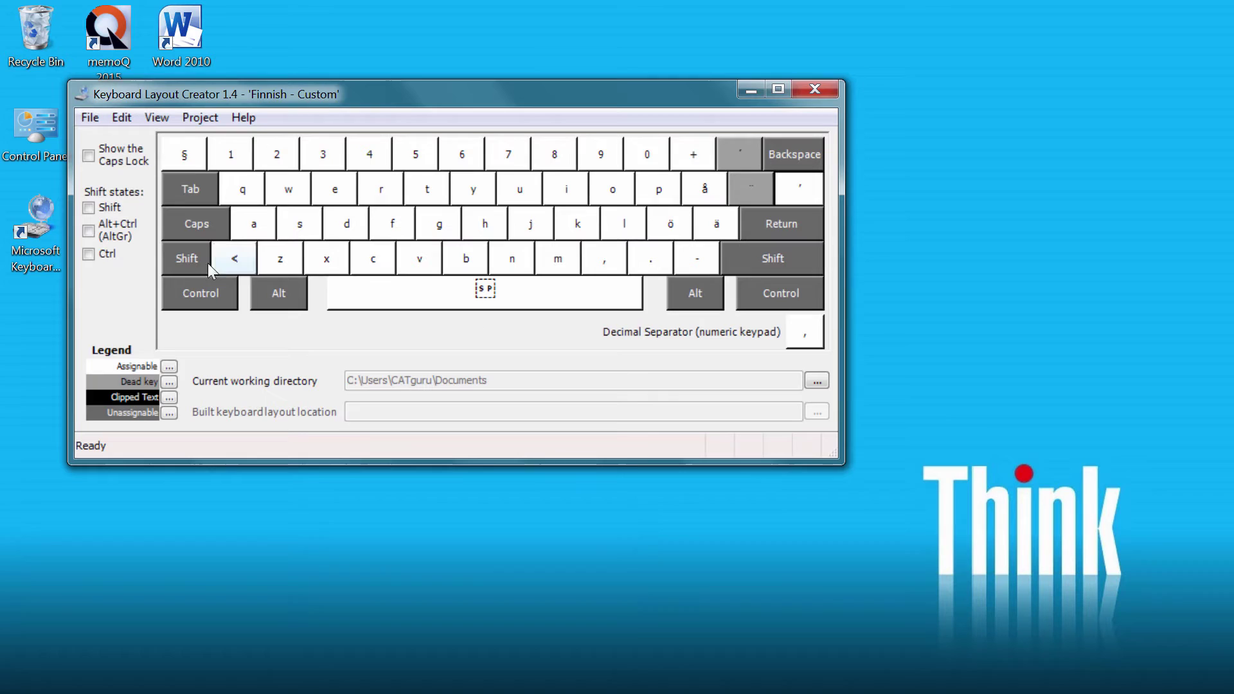
Give the VK_OEM_2 key a straight apostrophe (U+0027) on its Ctrl layer and verify it
{"action": "left_click", "coordinate": [89, 254]}
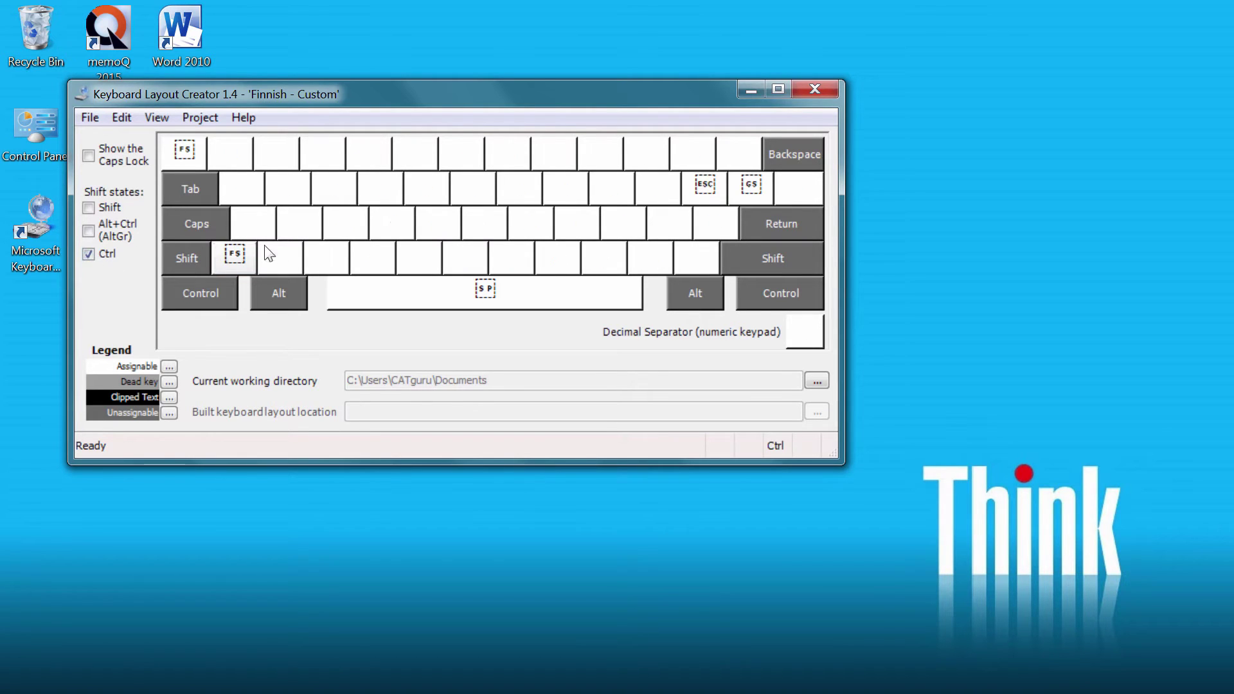
{"action": "left_click", "coordinate": [791, 192]}
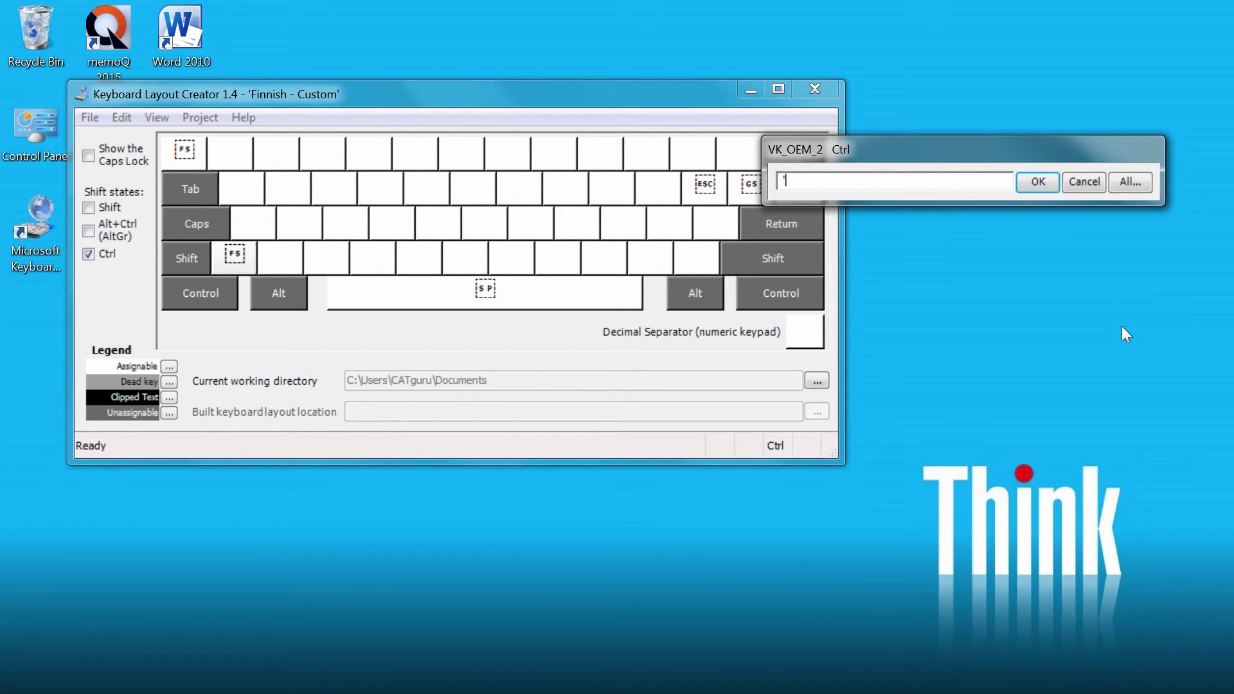
{"action": "type", "text": "'"}
{"action": "key", "text": "Return"}
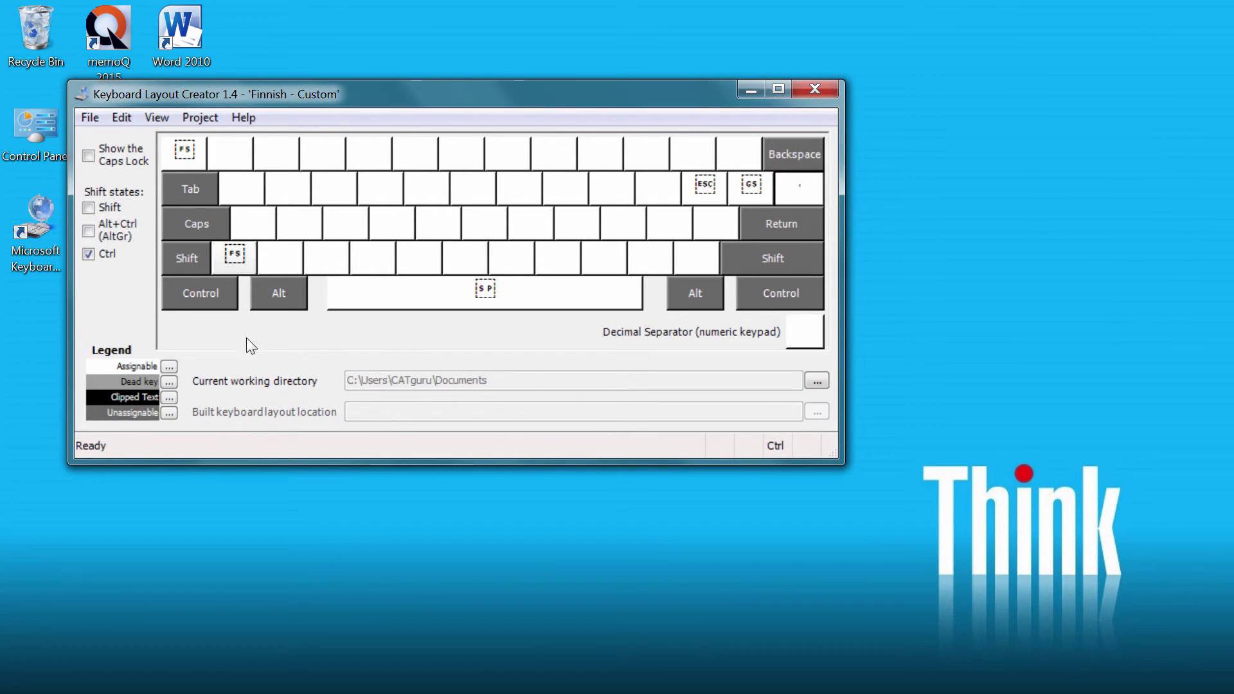
{"action": "left_click", "coordinate": [90, 253]}
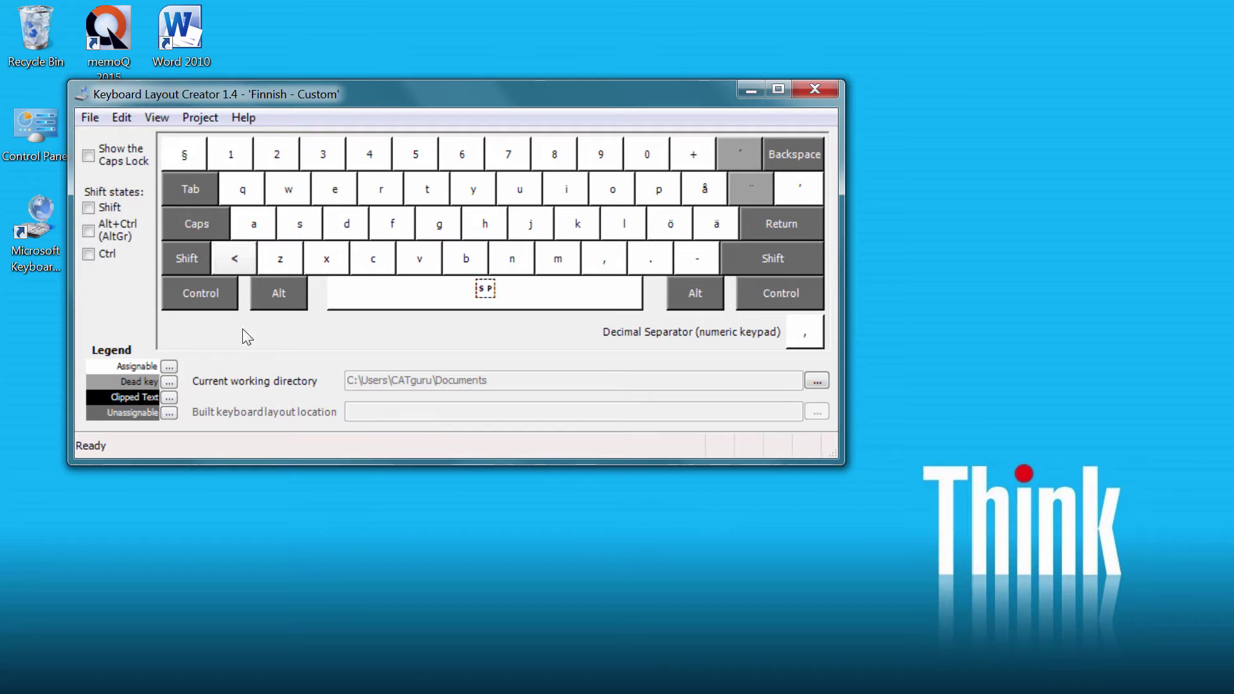
{"action": "left_click", "coordinate": [89, 254]}
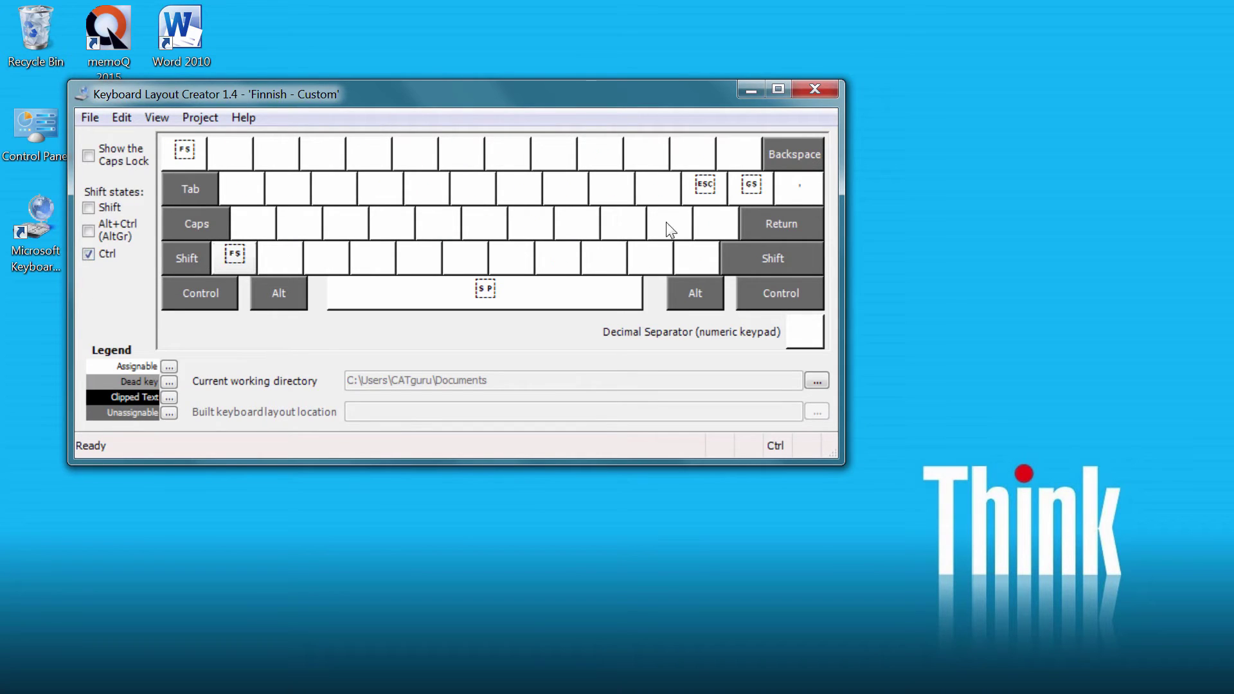
{"action": "mouse_move", "coordinate": [800, 197]}
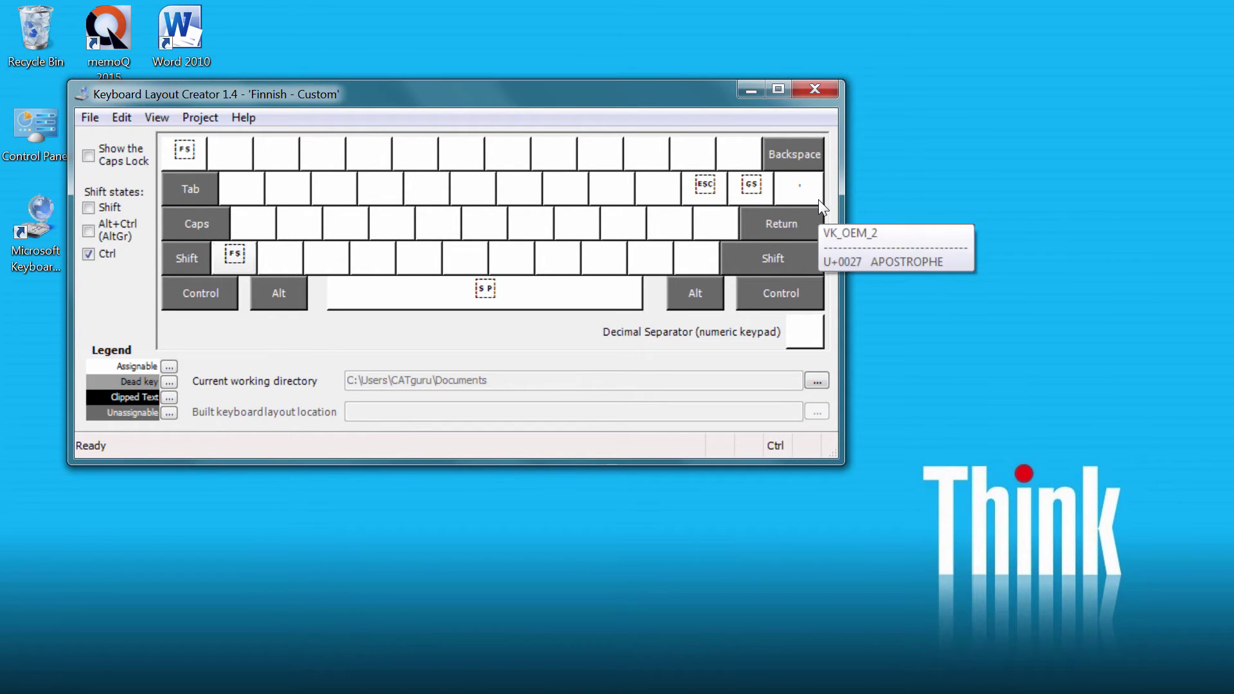
Start Save Source File As and change the description to 'Finnish with curly apostrophe'
{"action": "left_click", "coordinate": [90, 117]}
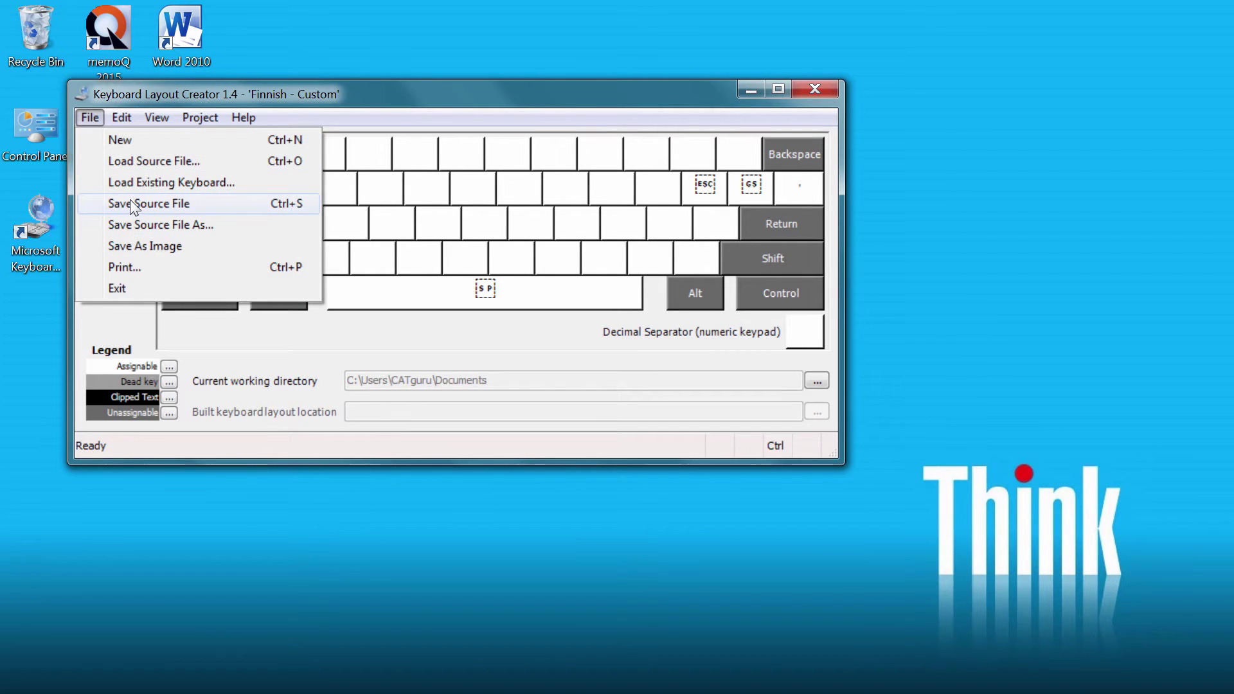
{"action": "left_click", "coordinate": [135, 223]}
{"action": "left_click", "coordinate": [791, 534]}
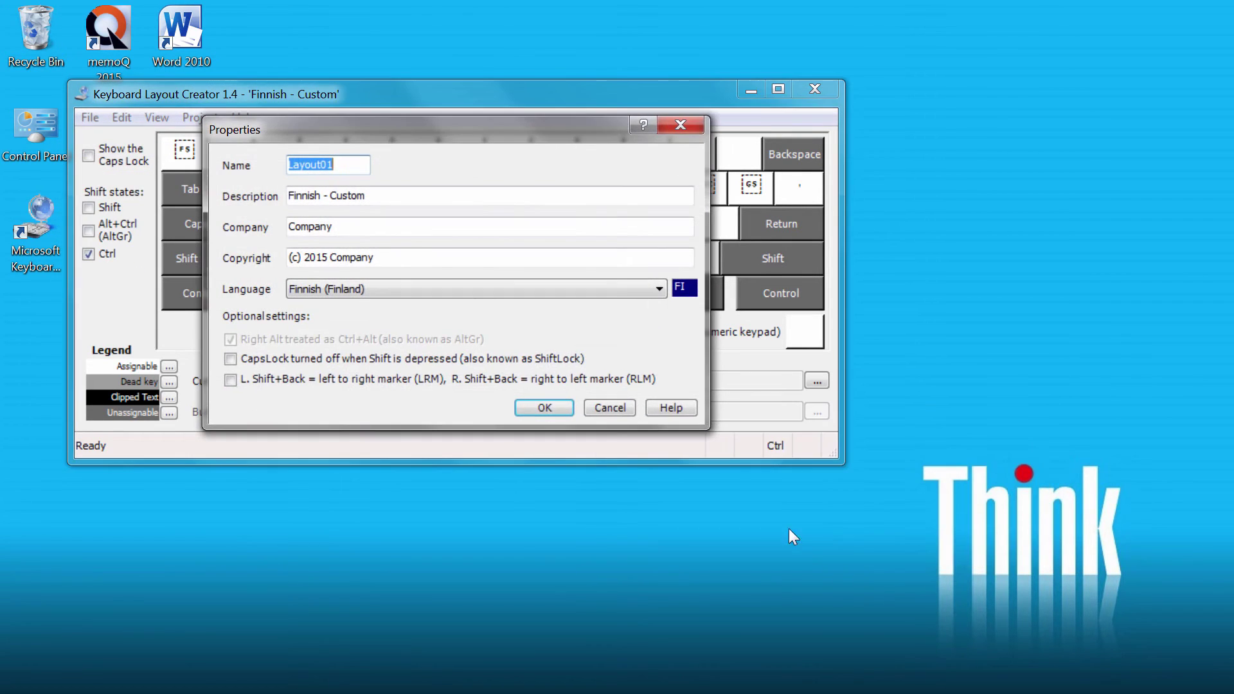
{"action": "left_click", "coordinate": [360, 195]}
{"action": "key", "text": "BackSpace"}
{"action": "key", "text": "BackSpace"}
{"action": "key", "text": "BackSpace"}
{"action": "key", "text": "BackSpace"}
{"action": "key", "text": "BackSpace"}
{"action": "key", "text": "BackSpace"}
{"action": "key", "text": "BackSpace"}
{"action": "type", "text": "wi"}
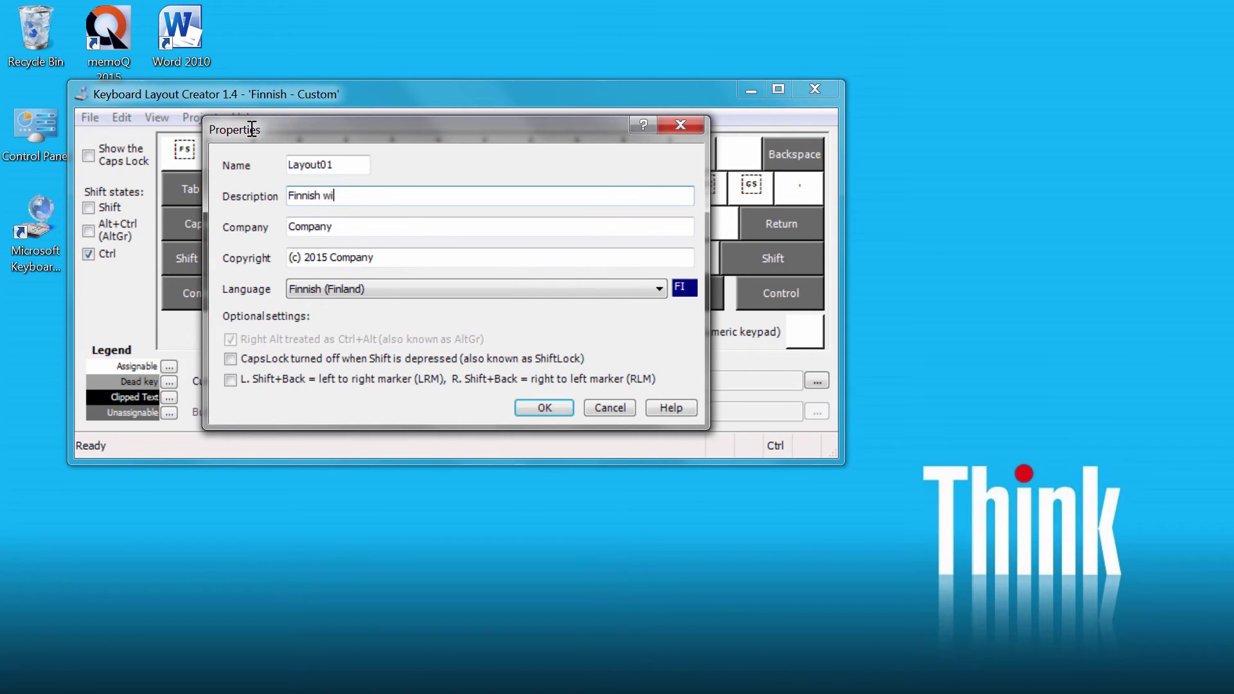
{"action": "type", "text": "th curly apostriophe"}
Set the company name to 'AT guru Inc.', confirm the properties, and name the file finnishcurl
{"action": "key", "text": "Tab"}
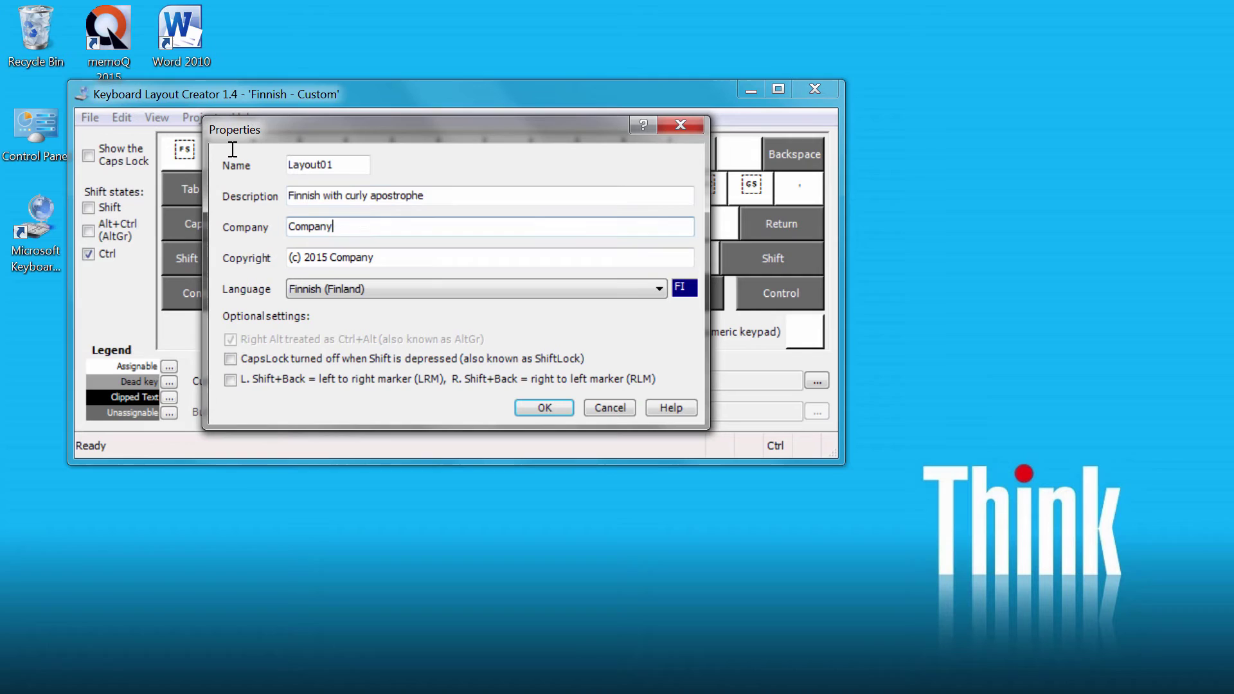
{"action": "key", "text": "BackSpace"}
{"action": "key", "text": "BackSpace"}
{"action": "key", "text": "BackSpace"}
{"action": "key", "text": "BackSpace"}
{"action": "key", "text": "BackSpace"}
{"action": "type", "text": "AT guru Inc."}
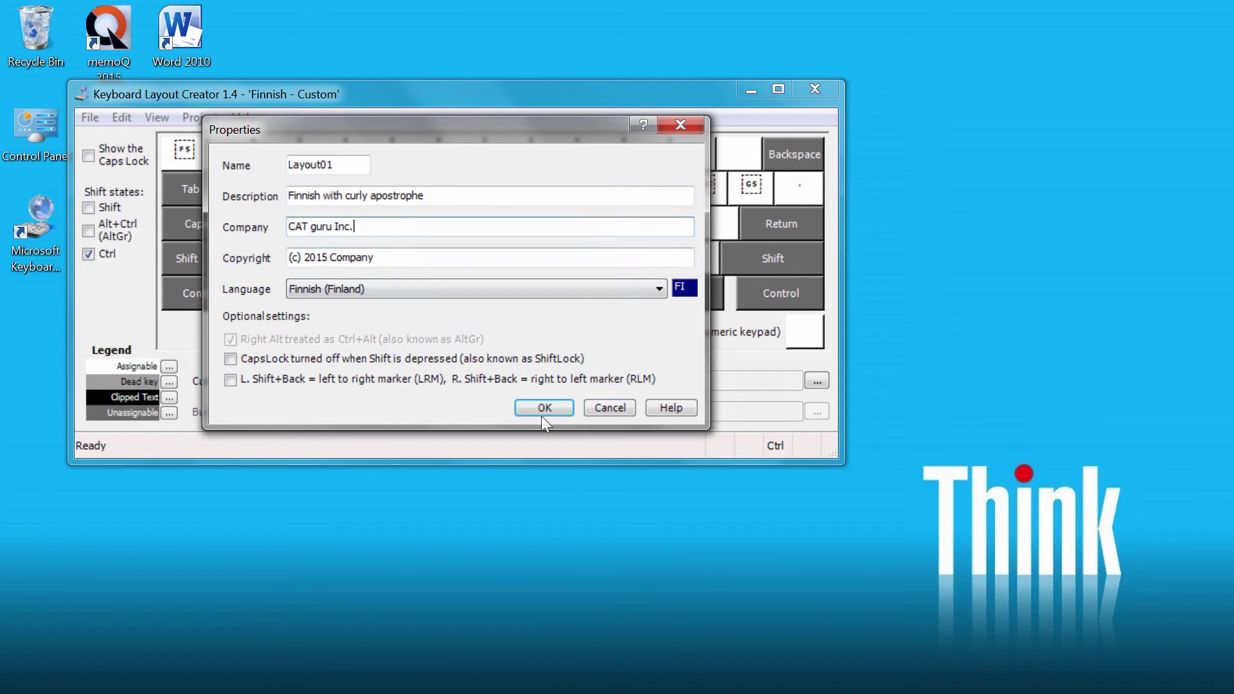
{"action": "left_click", "coordinate": [544, 407]}
{"action": "key", "text": "ctrl+s"}
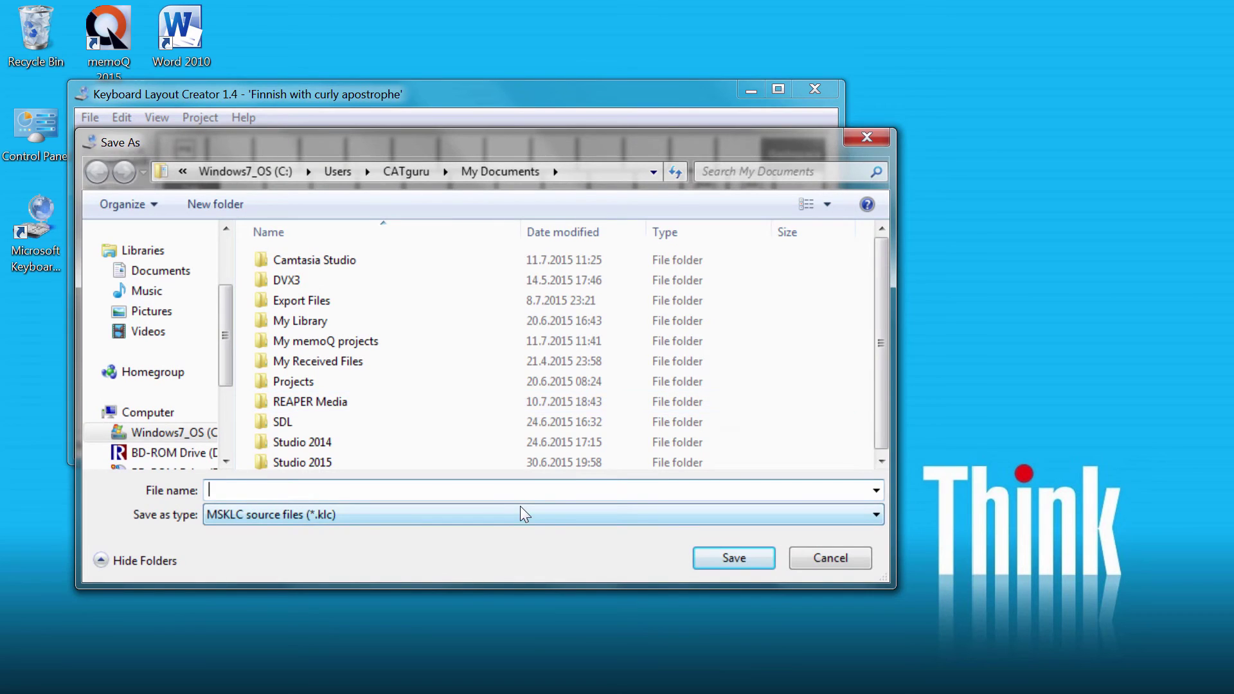
{"action": "type", "text": "finnishcurl"}
Save the layout and build its DLL and setup package, declining to view the log
{"action": "left_click", "coordinate": [739, 558]}
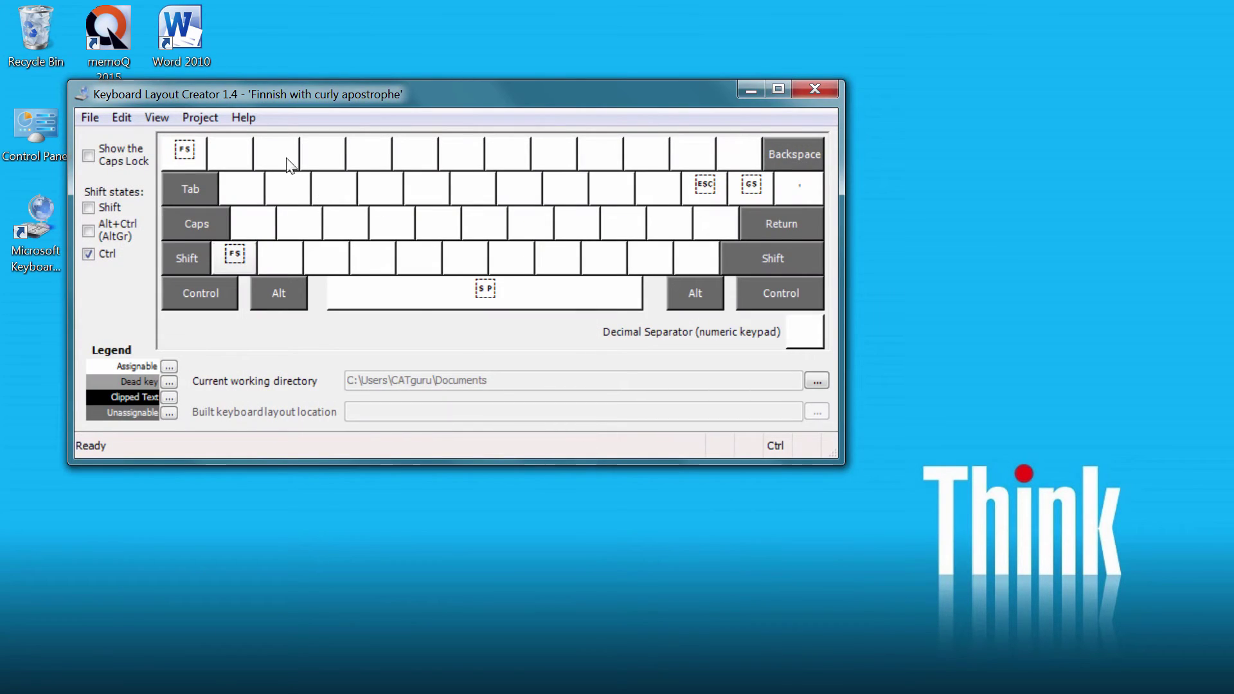
{"action": "left_click", "coordinate": [196, 118]}
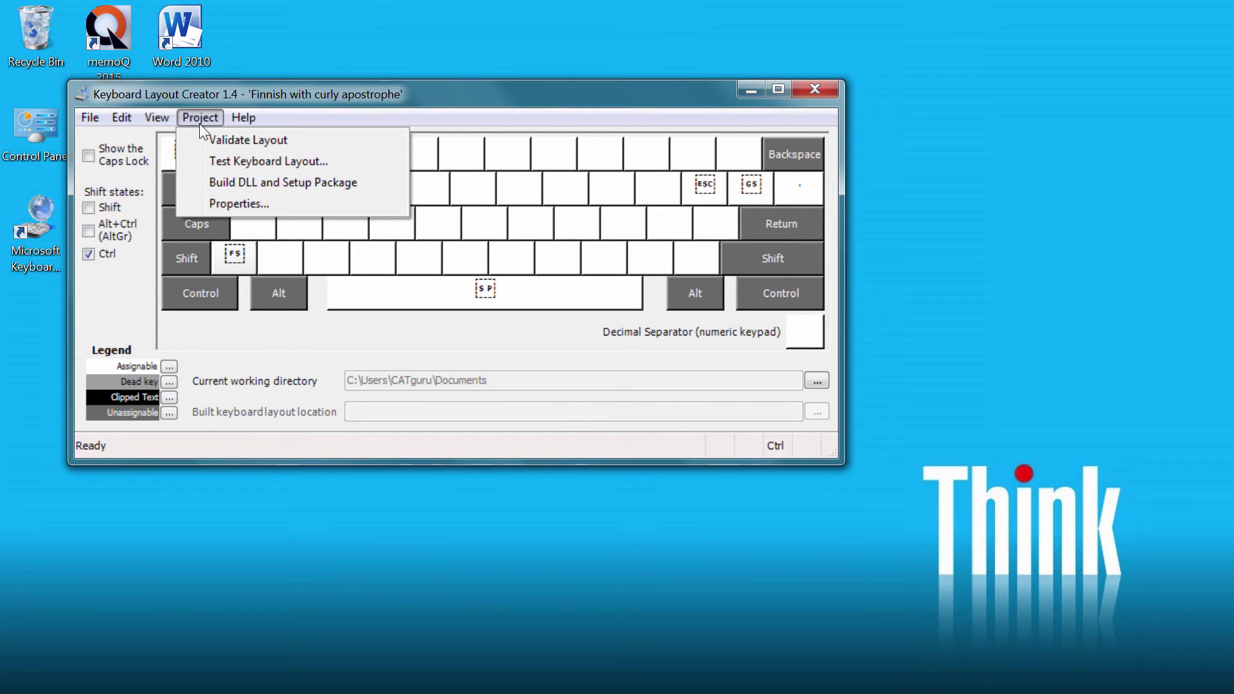
{"action": "left_click", "coordinate": [289, 185]}
{"action": "left_click", "coordinate": [982, 534]}
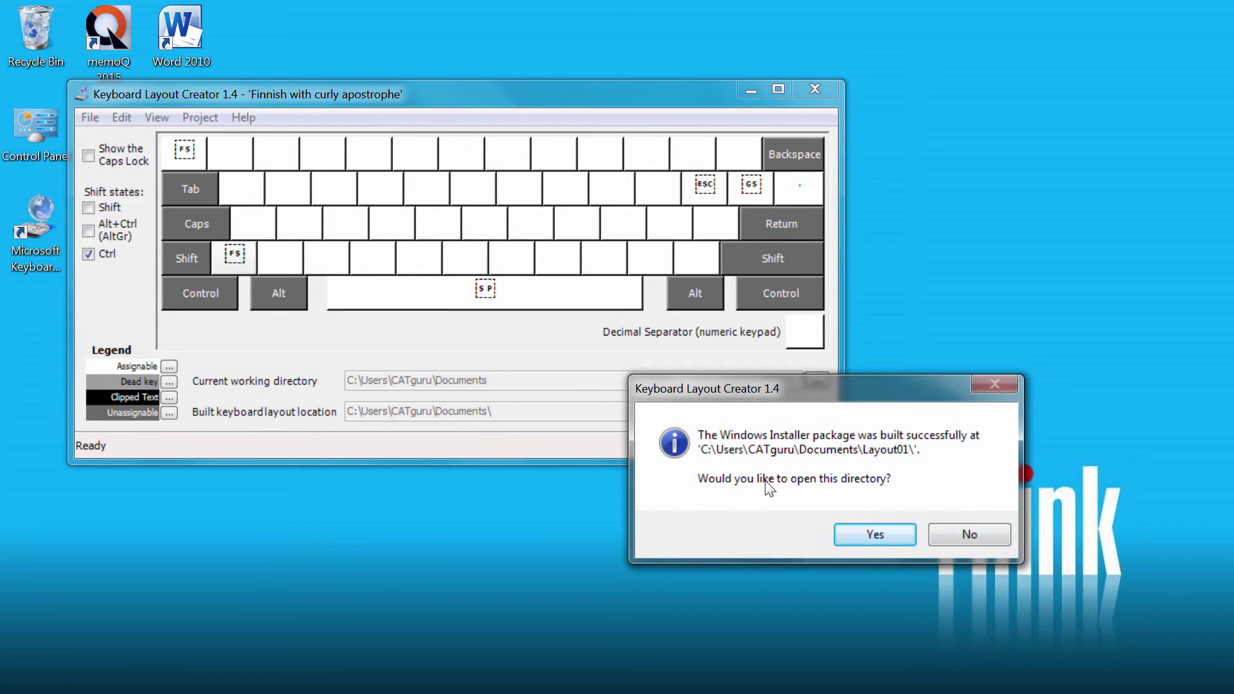
Open the Layout01 build folder, run setup.exe to install the layout, and close the folder
{"action": "left_click", "coordinate": [874, 535]}
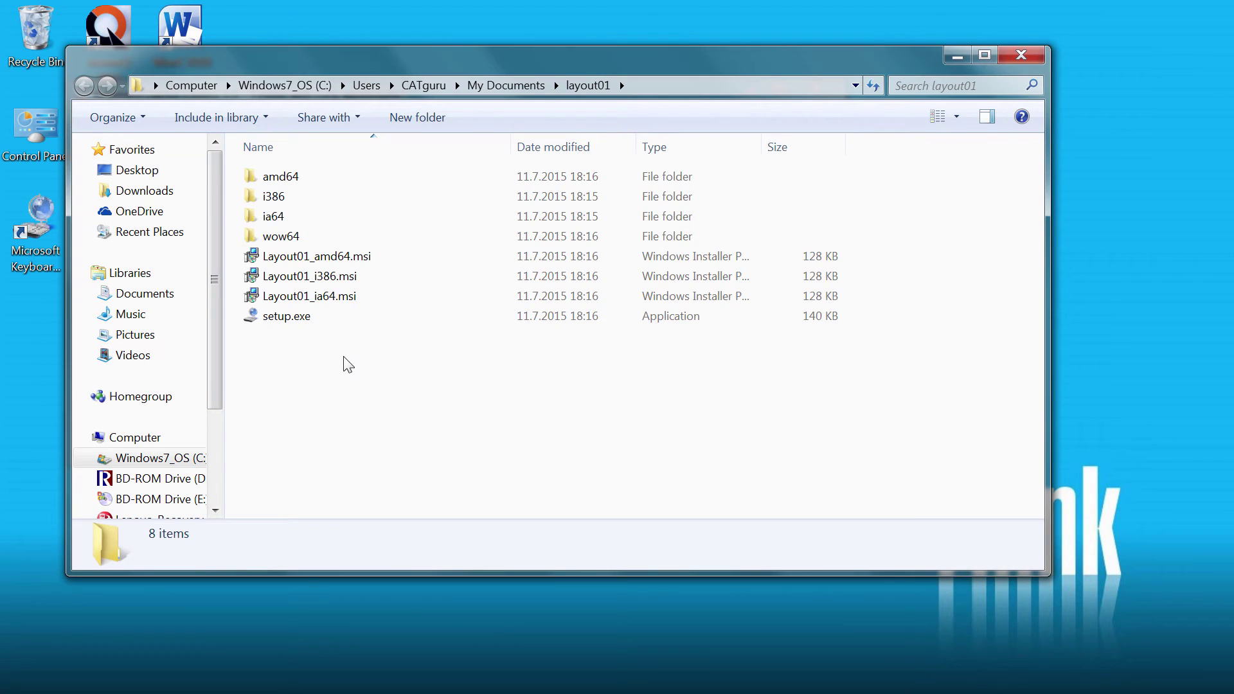
{"action": "double_click", "coordinate": [287, 321]}
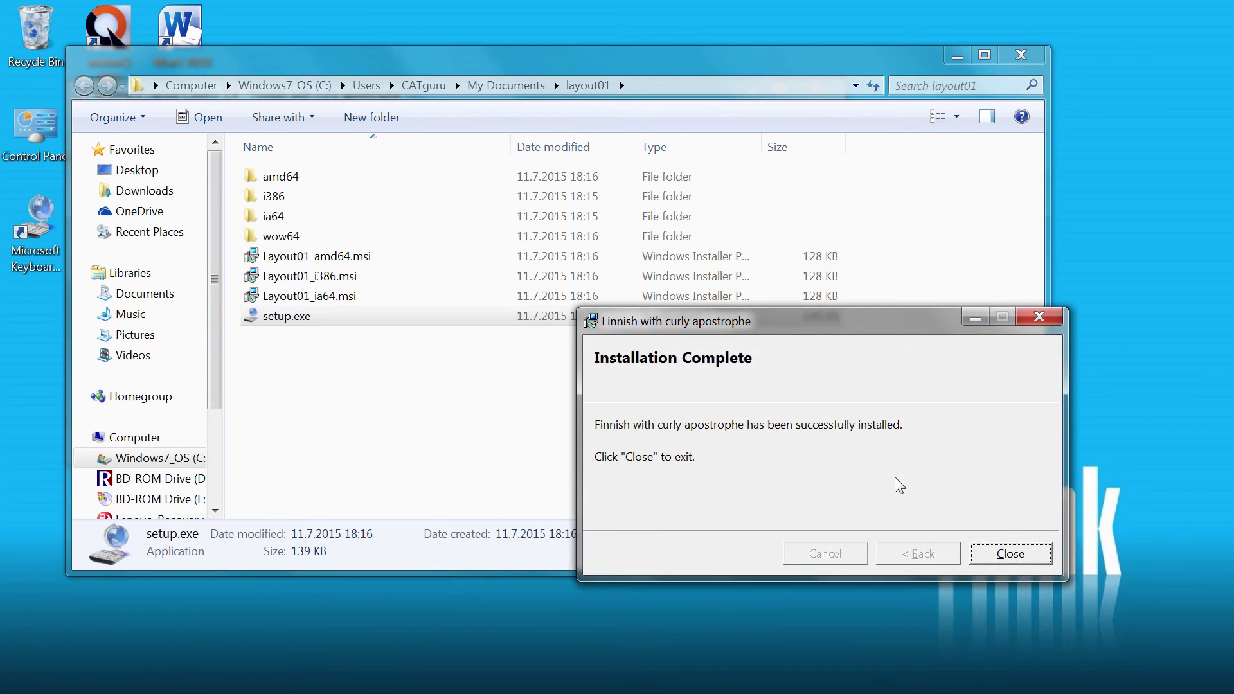
{"action": "left_click", "coordinate": [1009, 551]}
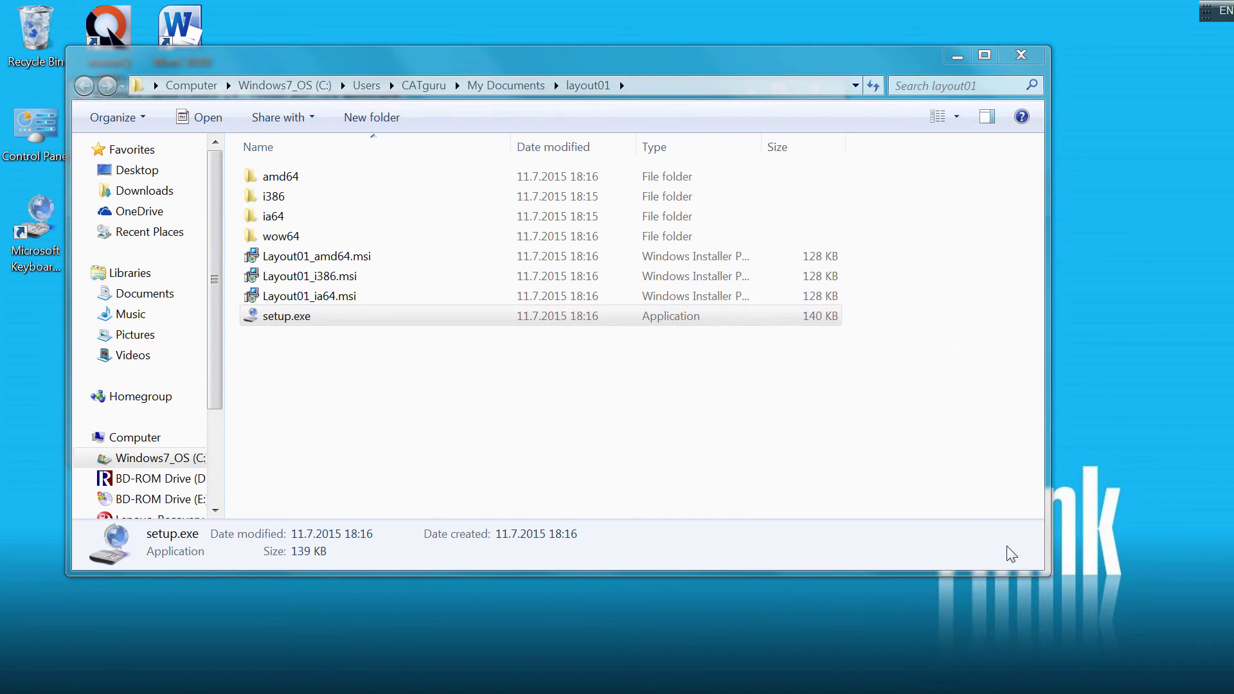
{"action": "left_click", "coordinate": [1022, 55]}
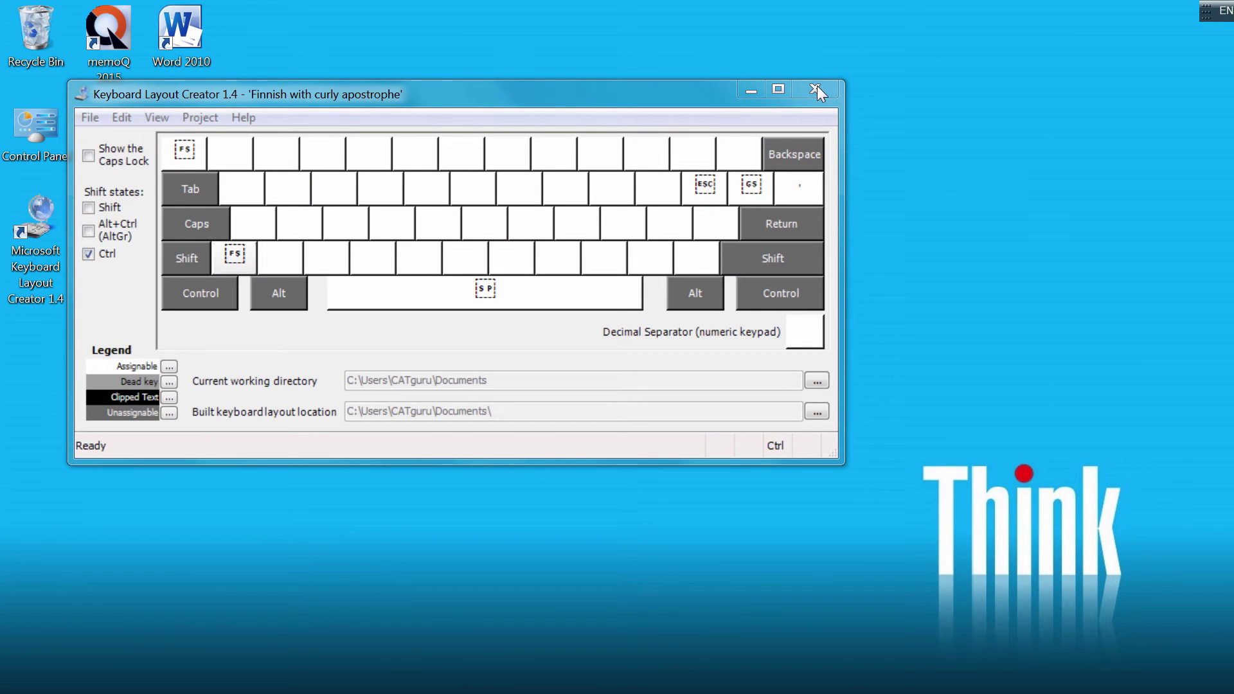
Confirm Programs and Features lists 'Finnish with curly apostrophe' 1.0.3.40, closing KLC and Control Panel
{"action": "left_click", "coordinate": [815, 89]}
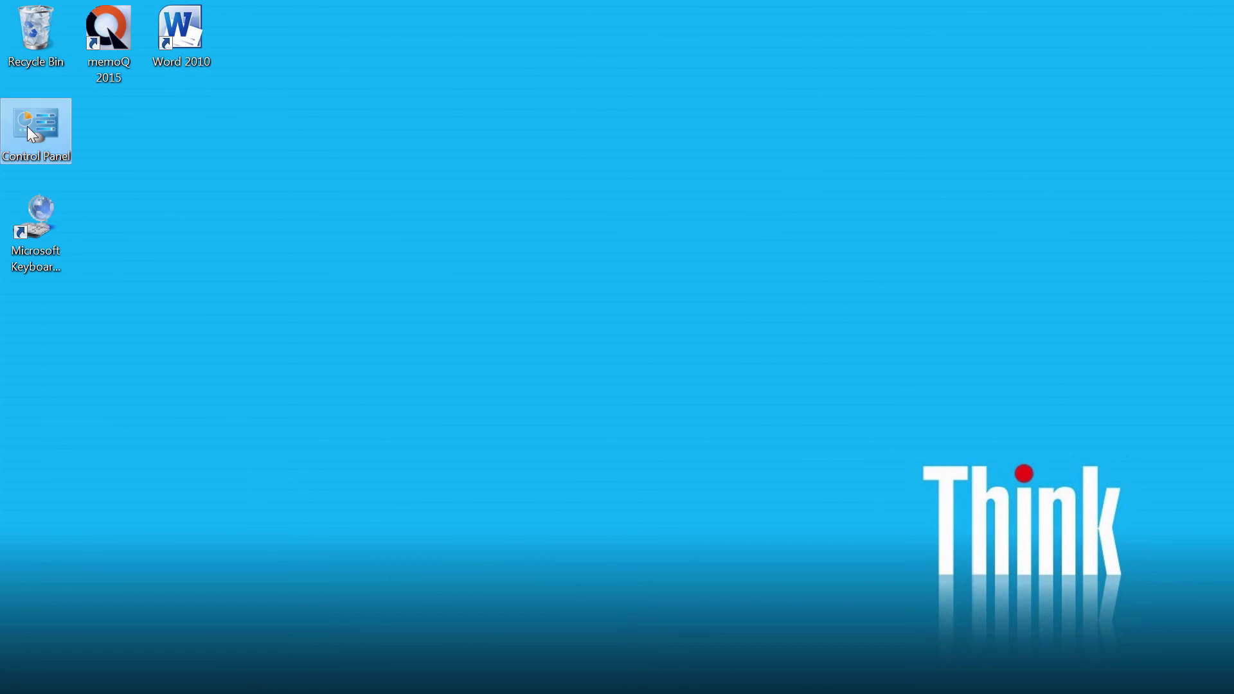
{"action": "double_click", "coordinate": [27, 126]}
{"action": "left_click", "coordinate": [274, 417]}
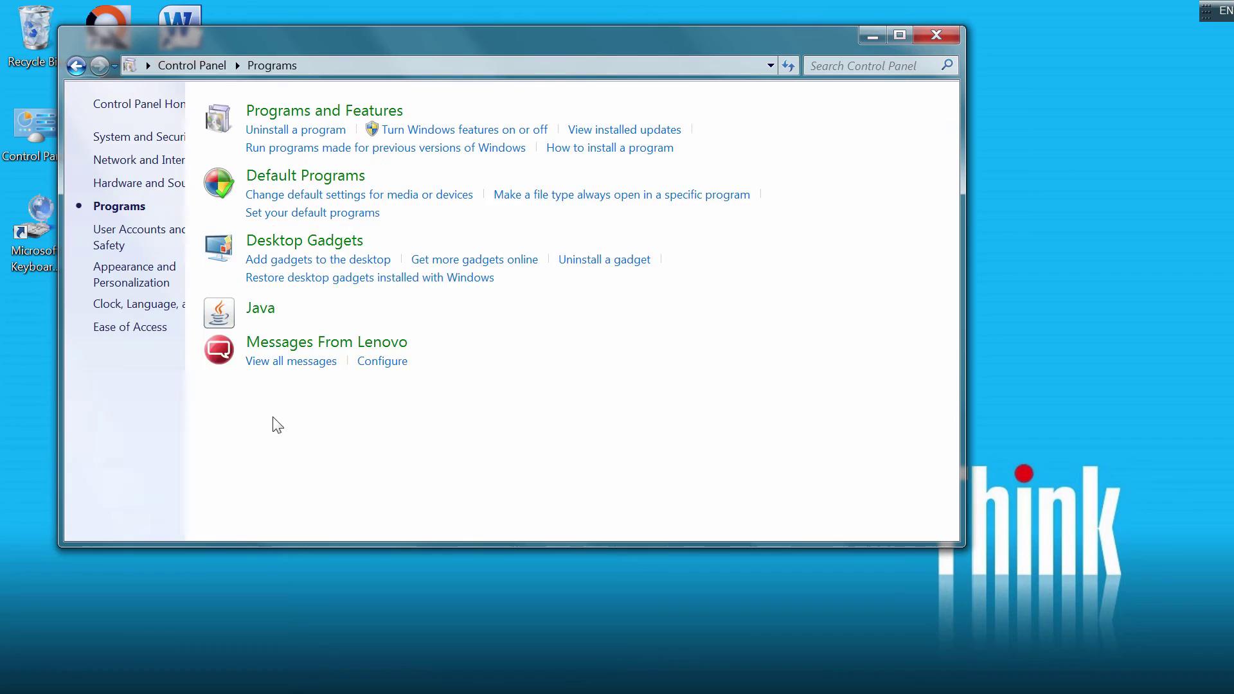
{"action": "left_click", "coordinate": [371, 116]}
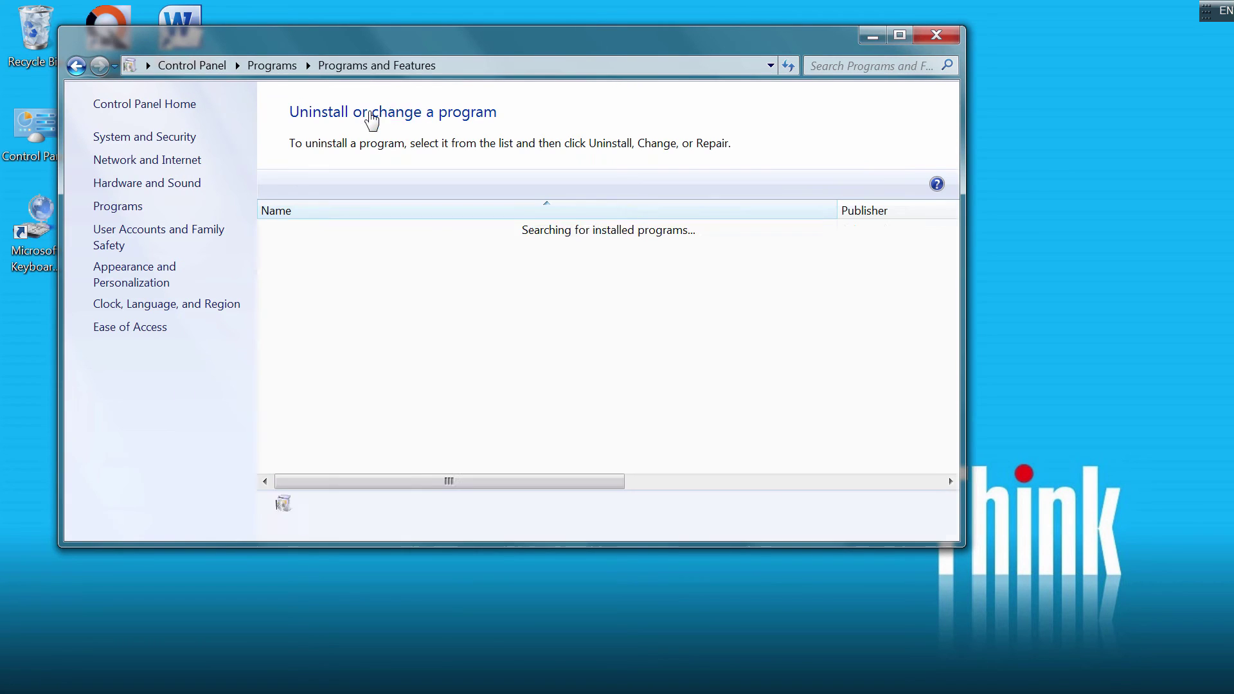
{"action": "left_click", "coordinate": [343, 342]}
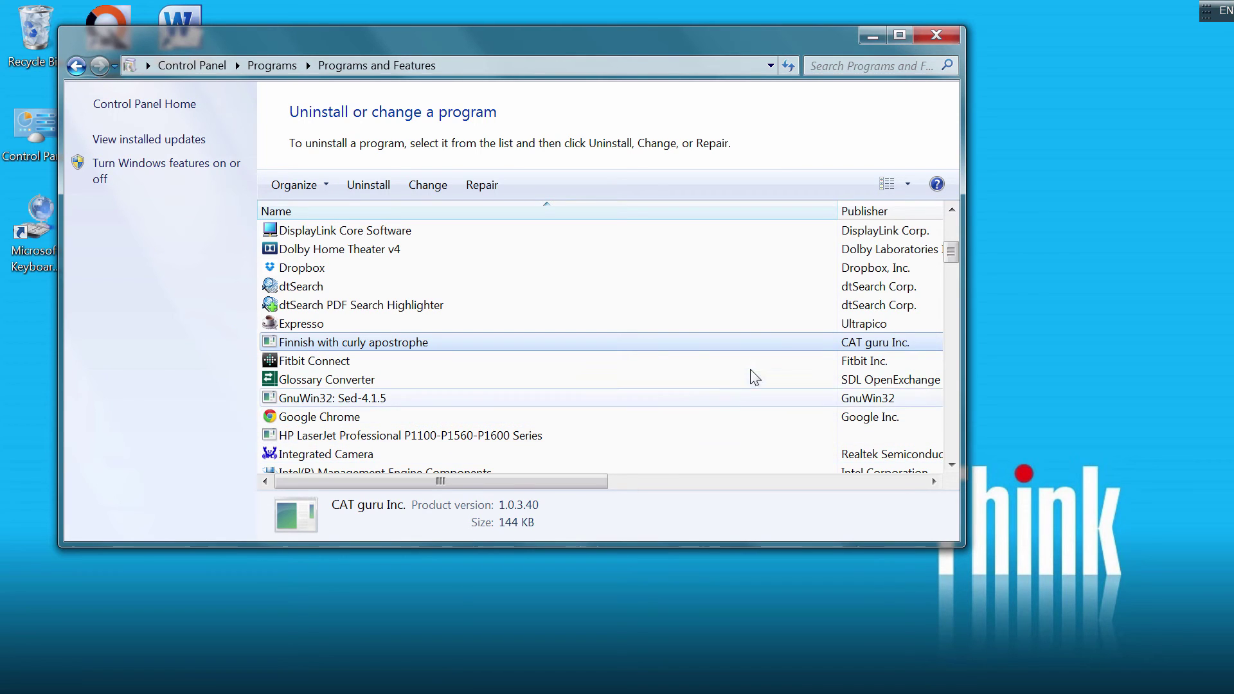
{"action": "left_click", "coordinate": [937, 36]}
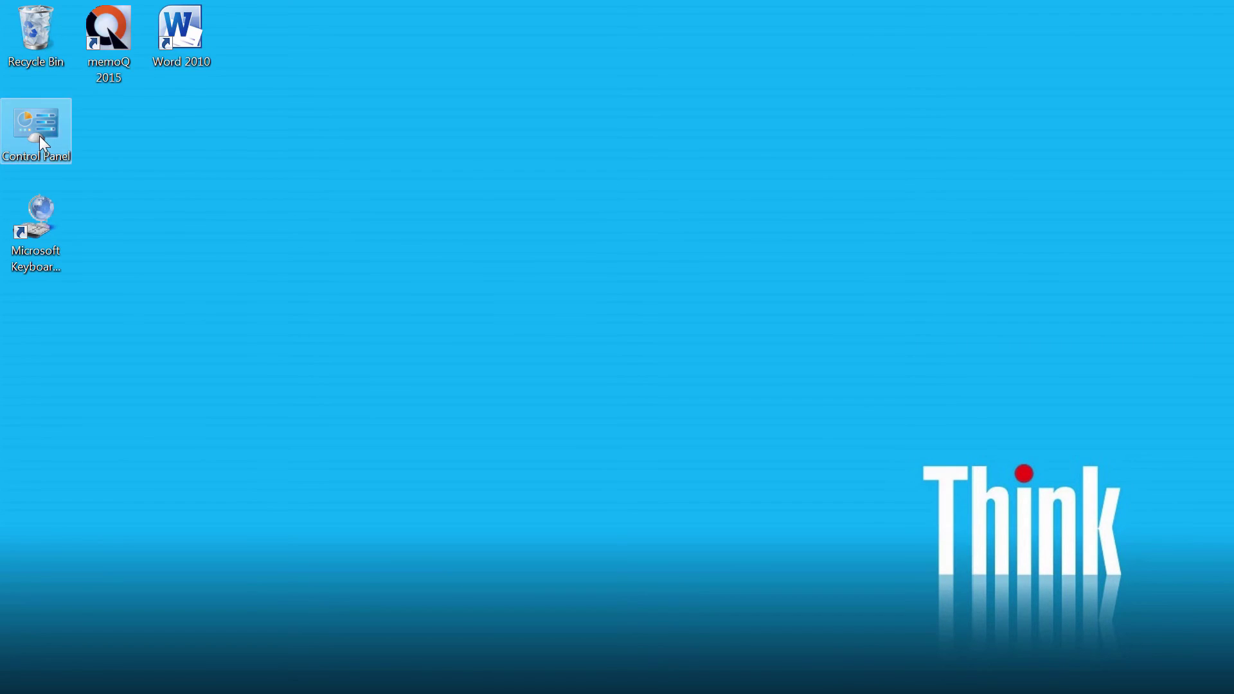
From Control Panel, open the list of installed input languages and keyboards
{"action": "double_click", "coordinate": [40, 136]}
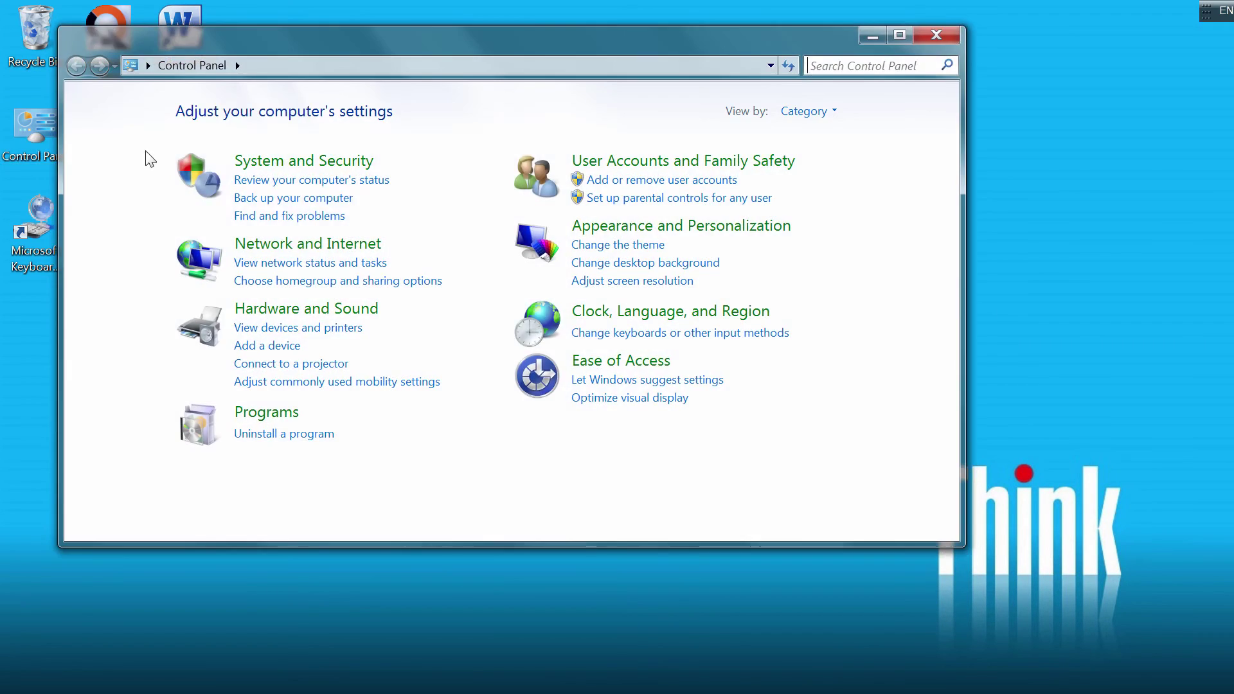
{"action": "left_click", "coordinate": [649, 335]}
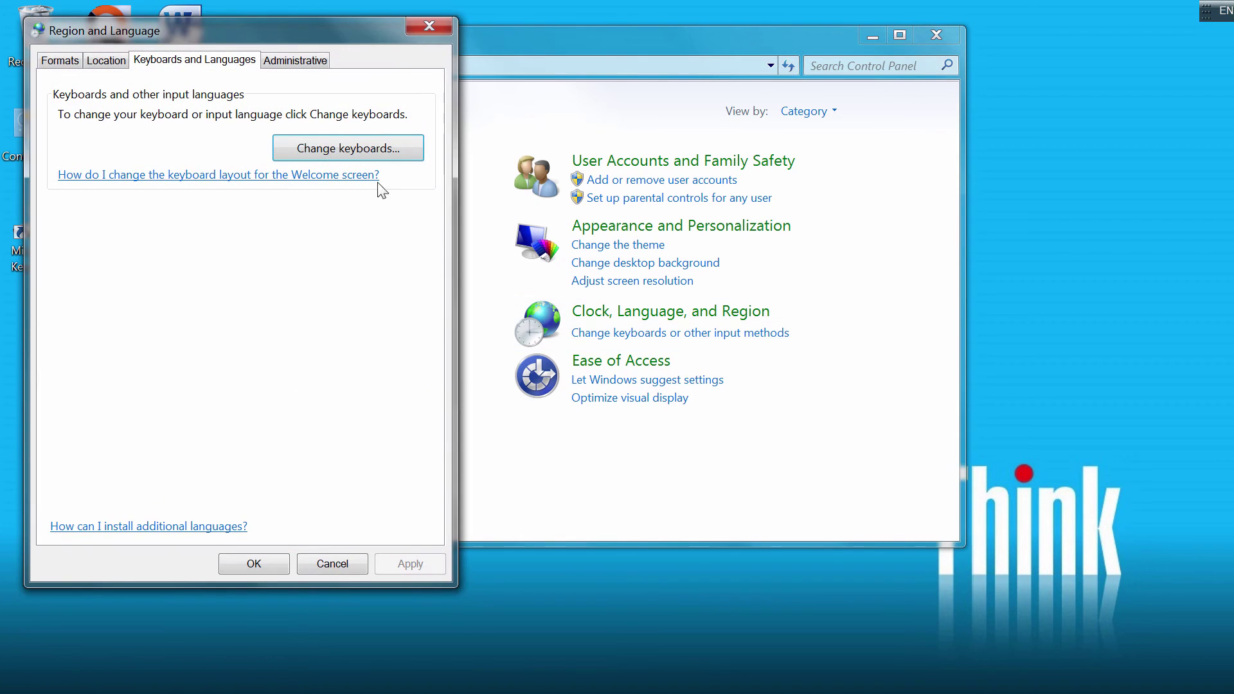
{"action": "left_click", "coordinate": [358, 150]}
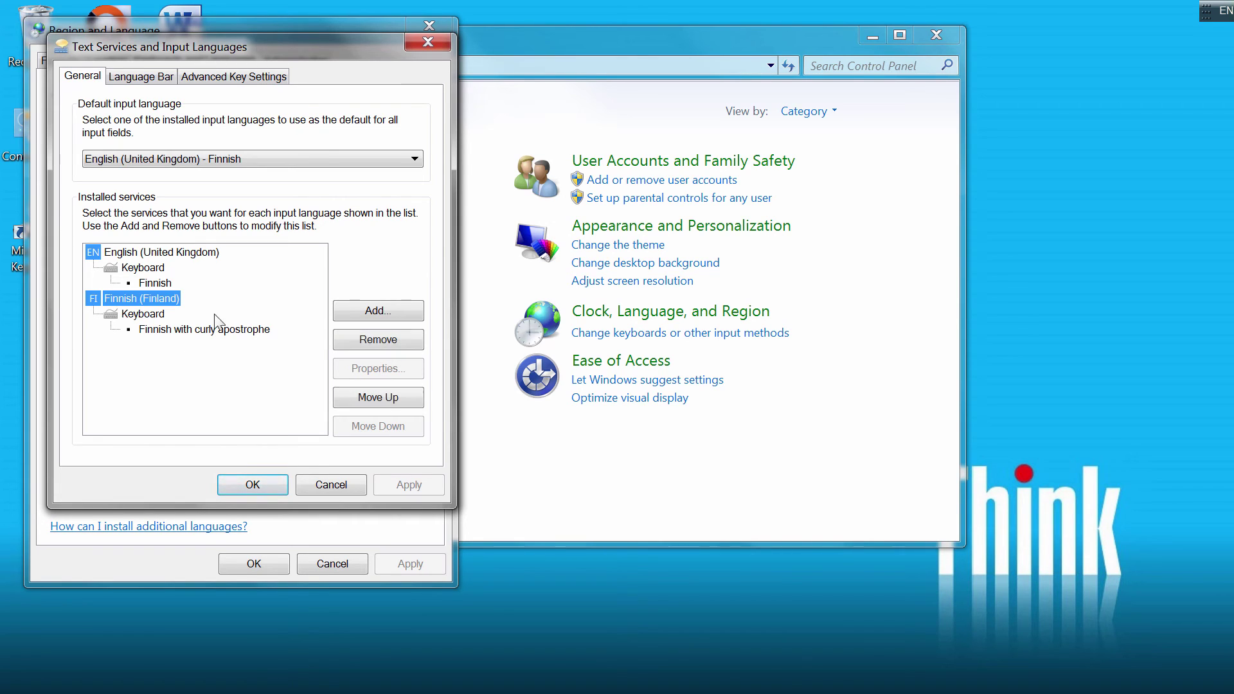
Remove the separate Finnish (Finland) language and add the Finnish with curly apostrophe keyboard
{"action": "left_click", "coordinate": [377, 346]}
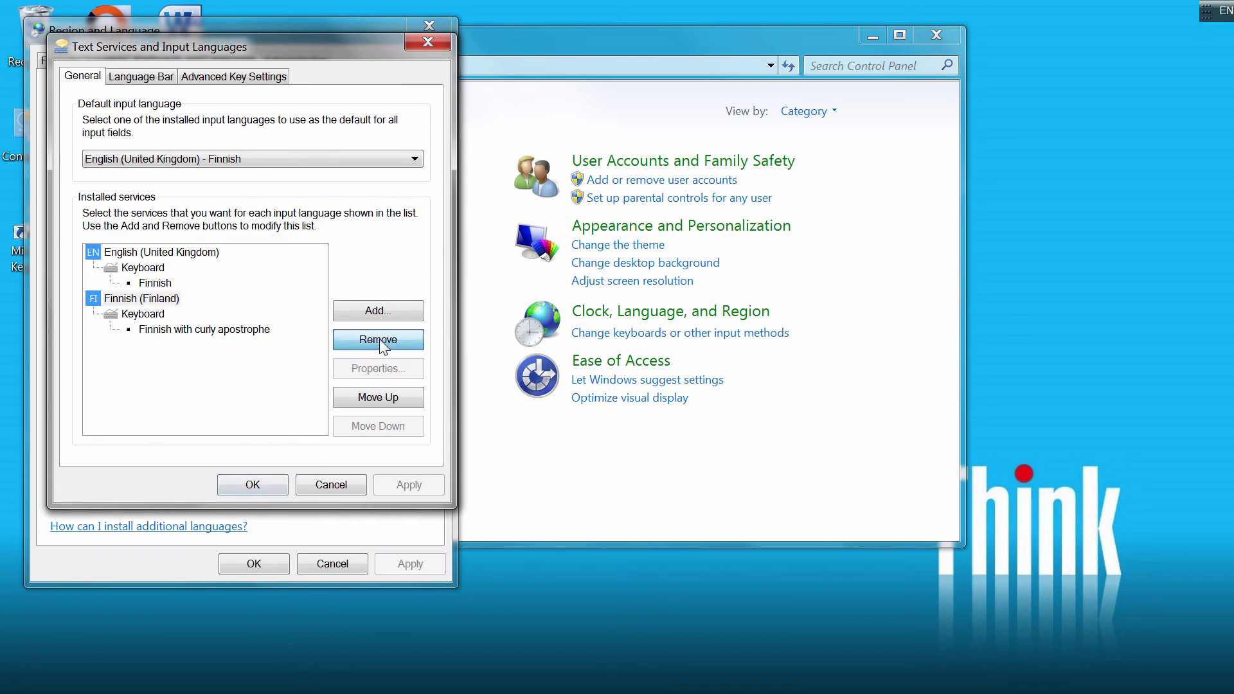
{"action": "left_click", "coordinate": [157, 284]}
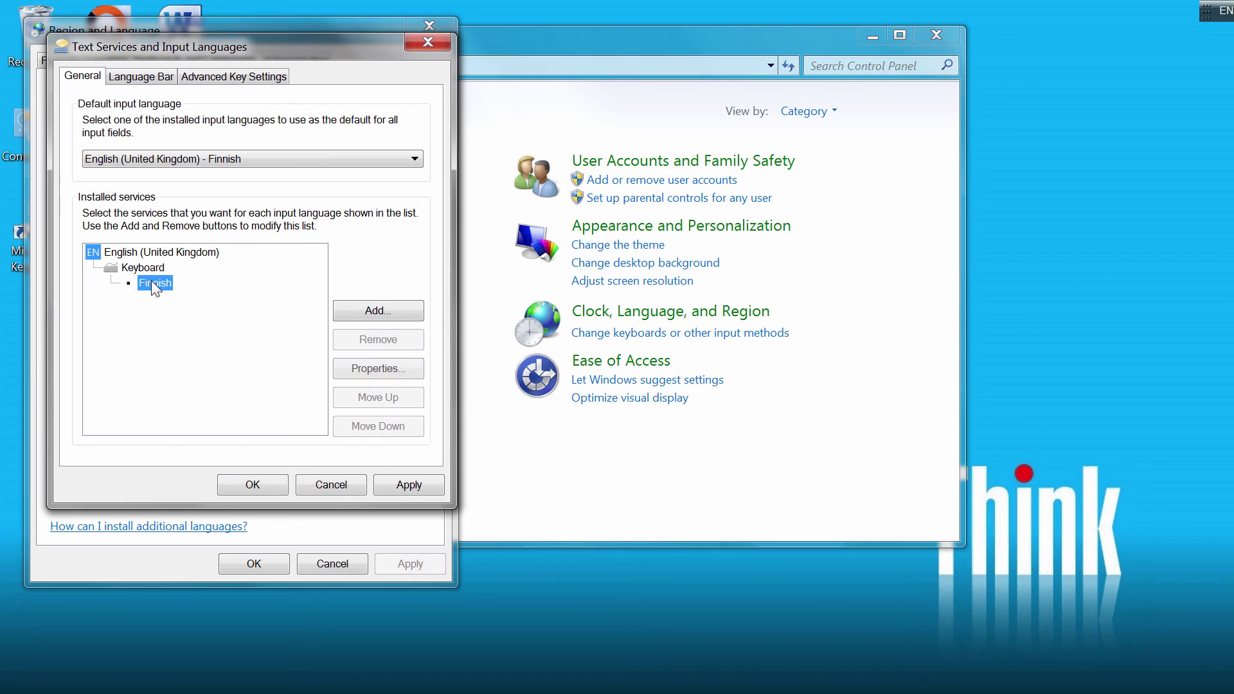
{"action": "left_click", "coordinate": [377, 313]}
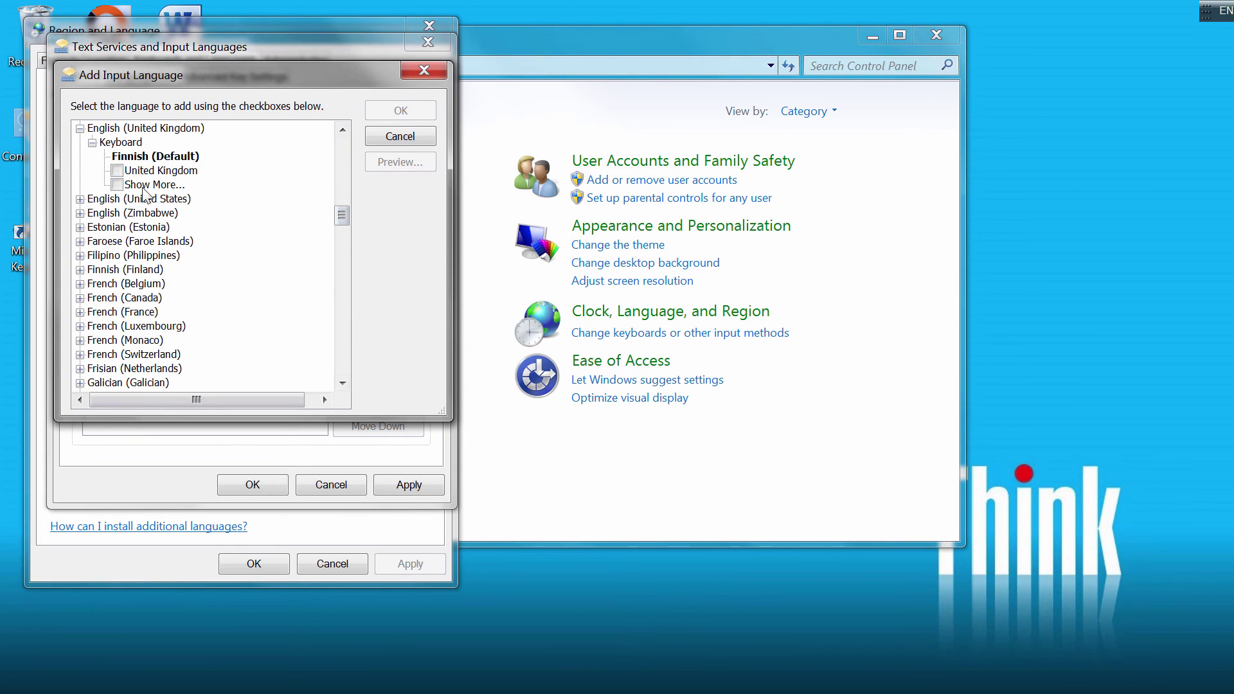
{"action": "left_click", "coordinate": [140, 187]}
{"action": "scroll", "coordinate": [242, 201], "scroll_direction": "up", "scroll_amount": 20}
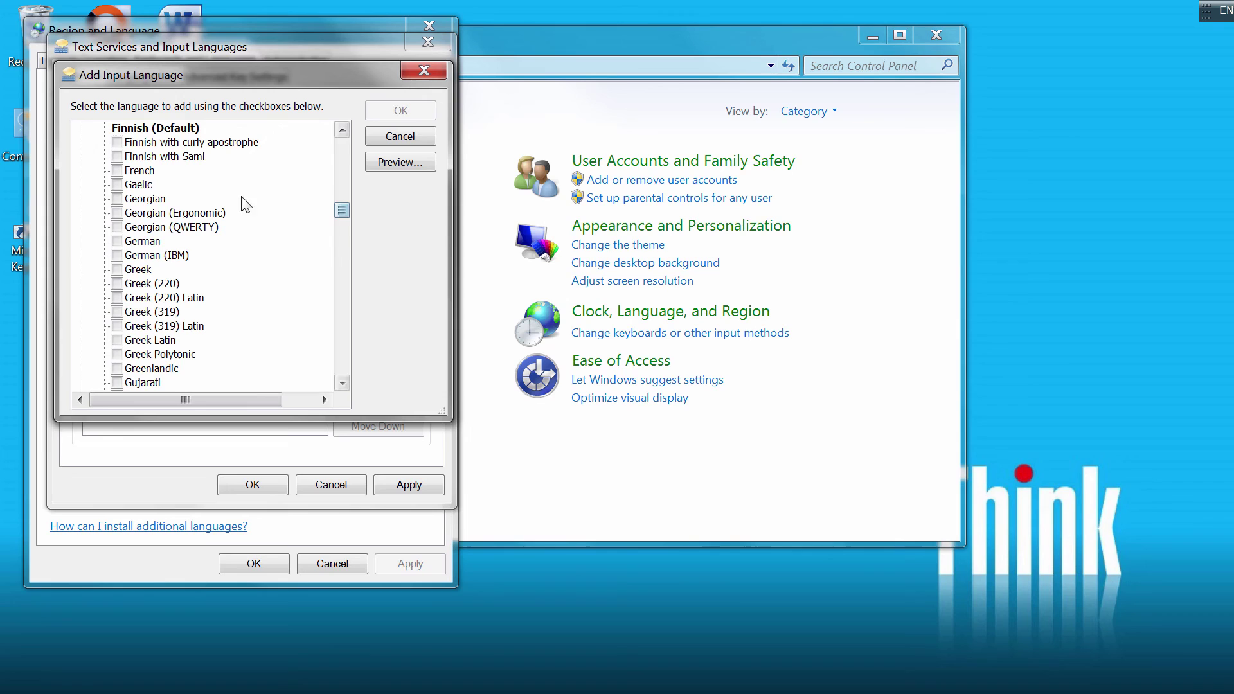
{"action": "left_click", "coordinate": [117, 142]}
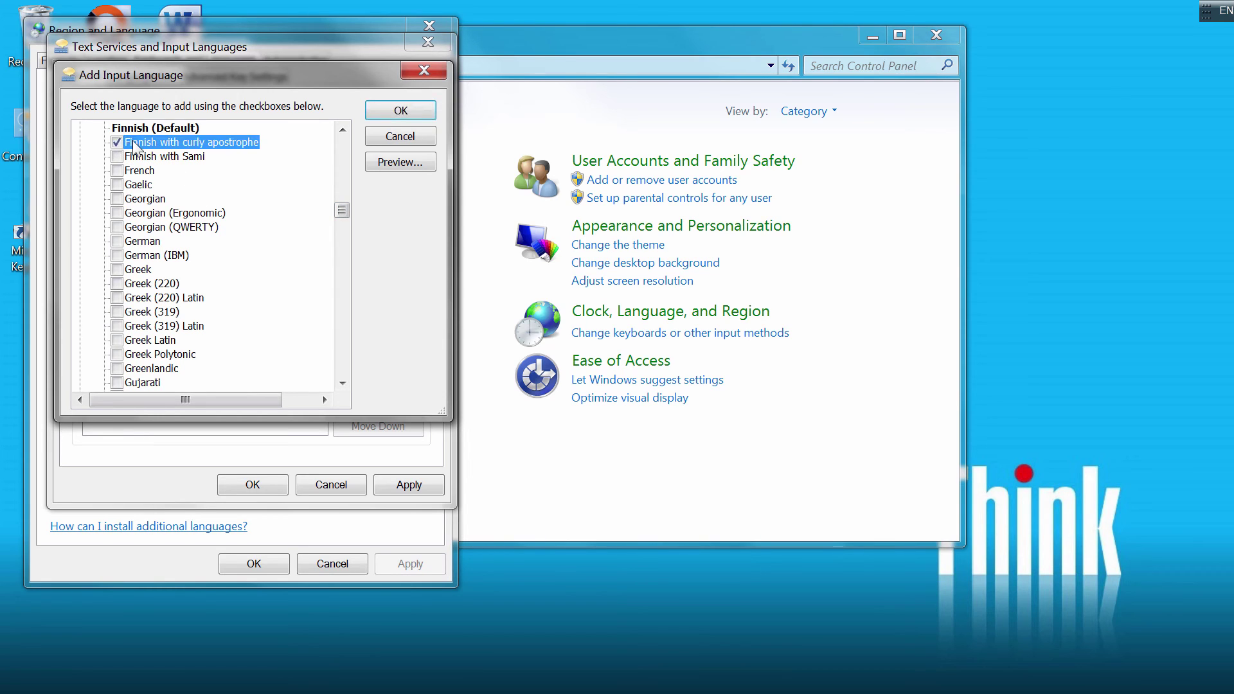
{"action": "left_click", "coordinate": [393, 111]}
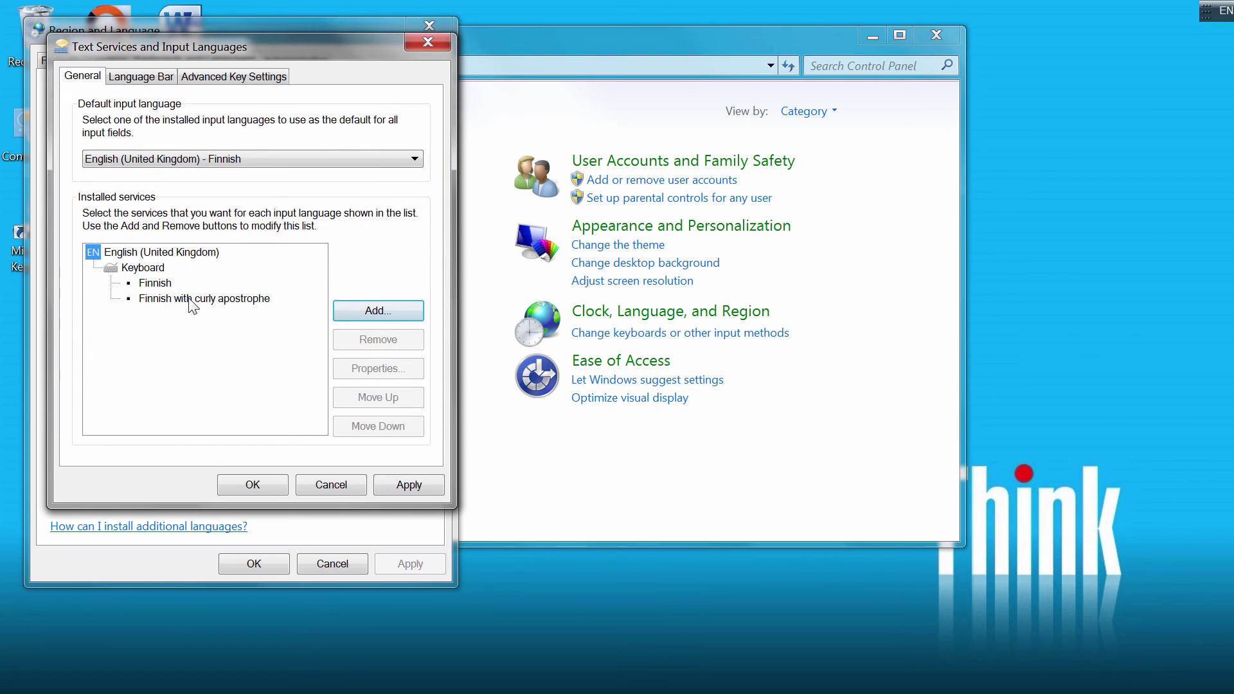
Move Finnish with curly apostrophe up, make it the default, remove plain Finnish, and apply
{"action": "left_click", "coordinate": [193, 299]}
{"action": "left_click", "coordinate": [376, 396]}
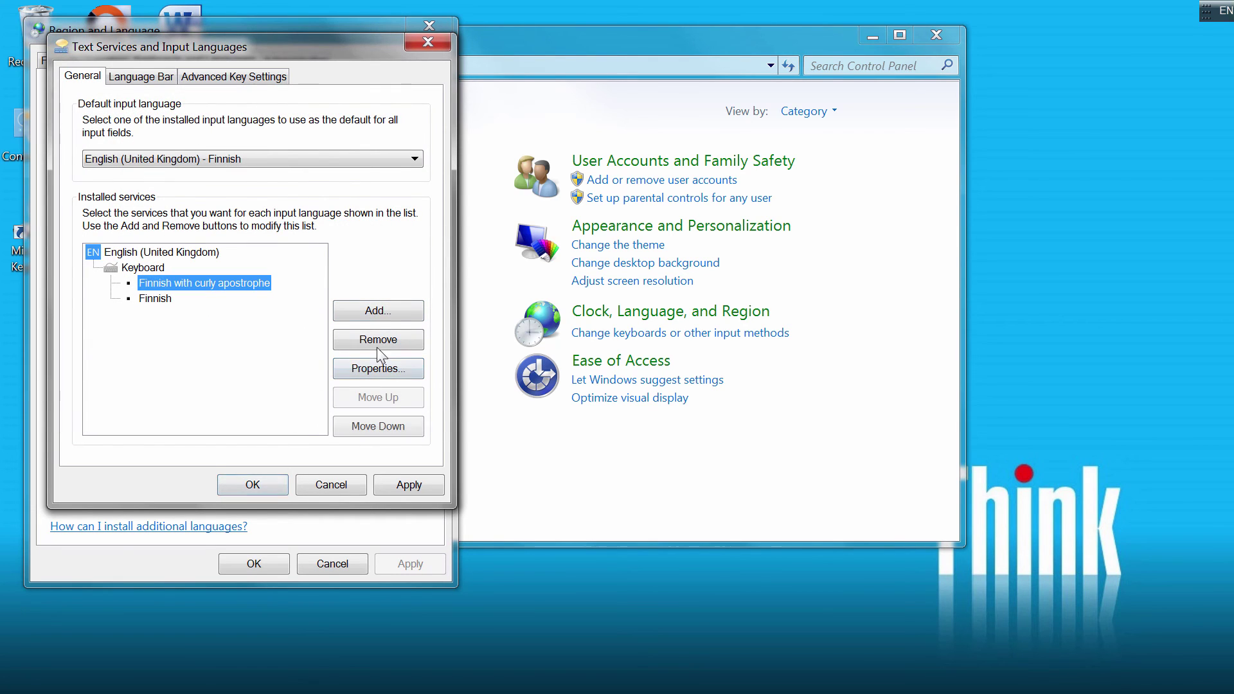
{"action": "left_click", "coordinate": [354, 159]}
{"action": "left_click", "coordinate": [272, 187]}
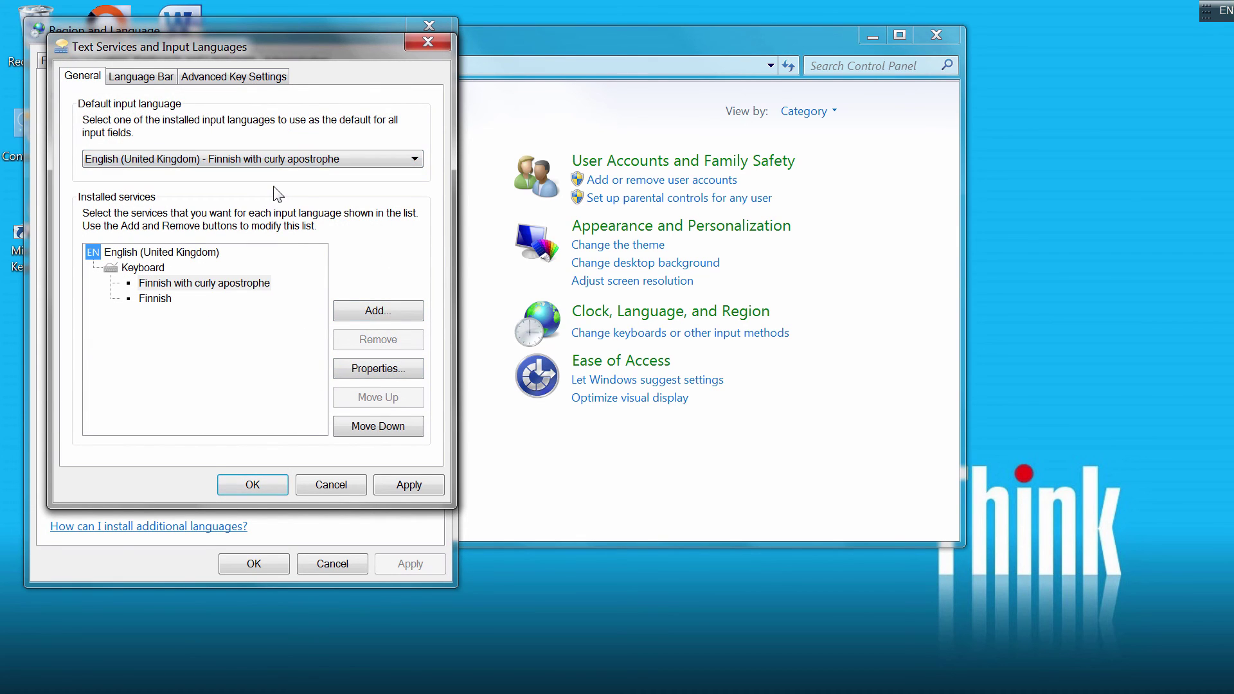
{"action": "left_click", "coordinate": [166, 301]}
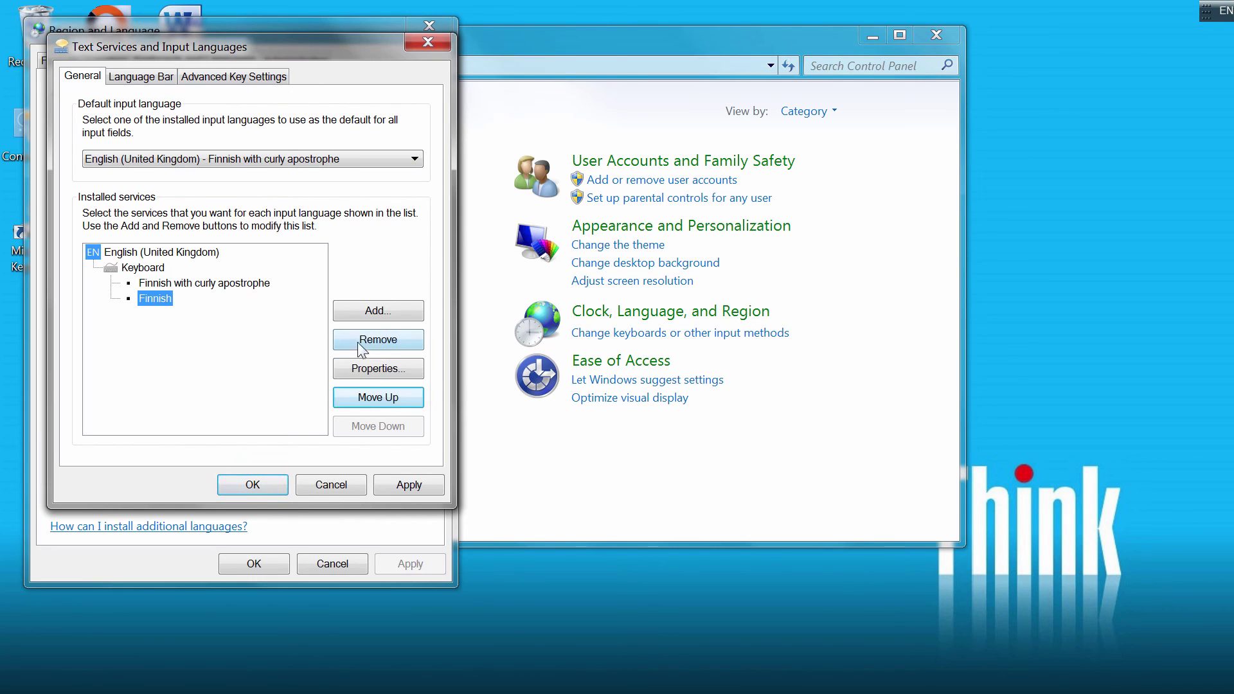
{"action": "left_click", "coordinate": [358, 343]}
{"action": "left_click", "coordinate": [253, 484]}
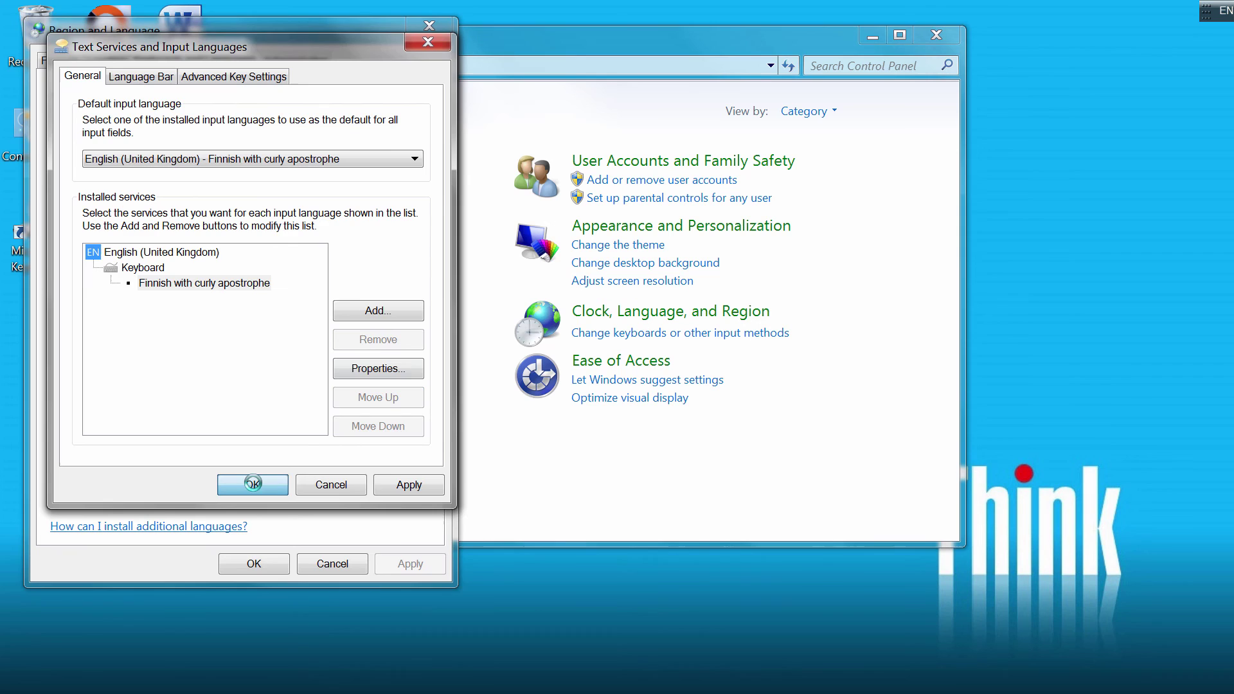
Close Region and Language, then overwrite segment 1's target L'argent with L’argent in Money.docx
{"action": "left_click", "coordinate": [263, 566]}
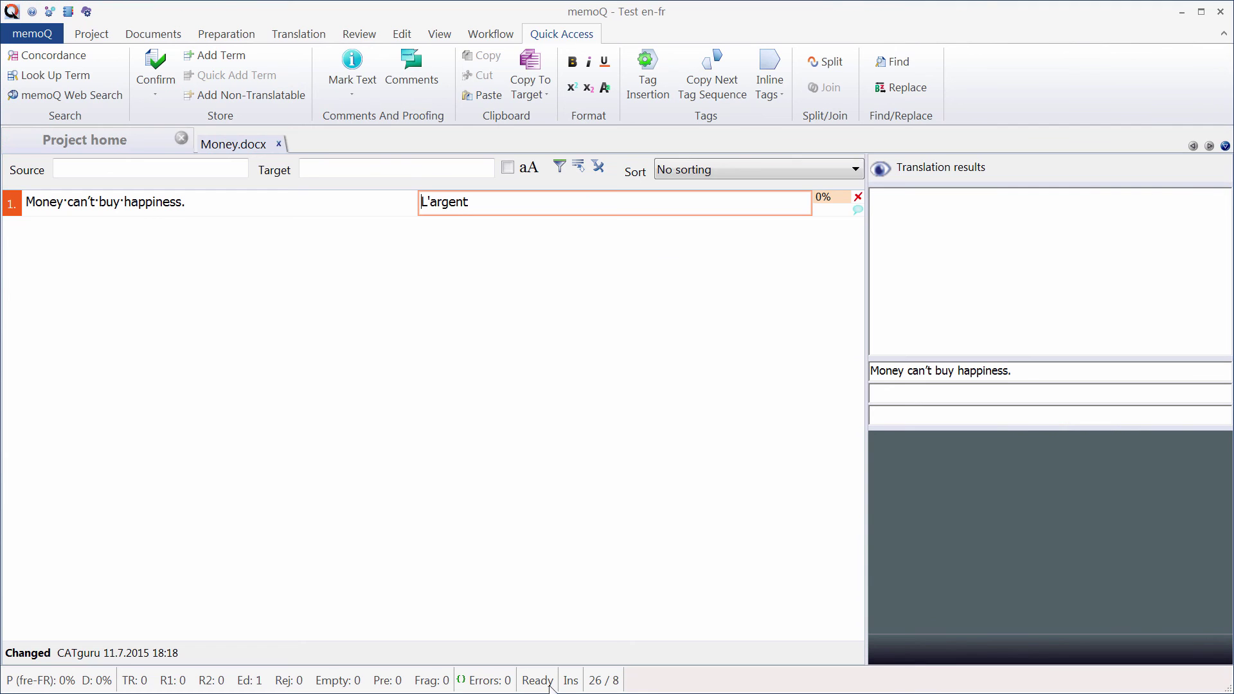
{"action": "left_click", "coordinate": [494, 201]}
{"action": "key", "text": "BackSpace"}
{"action": "key", "text": "BackSpace"}
{"action": "key", "text": "BackSpace"}
{"action": "key", "text": "BackSpace"}
{"action": "key", "text": "BackSpace"}
{"action": "key", "text": "BackSpace"}
{"action": "key", "text": "BackSpace"}
{"action": "key", "text": "BackSpace"}
{"action": "type", "text": "L’argent"}
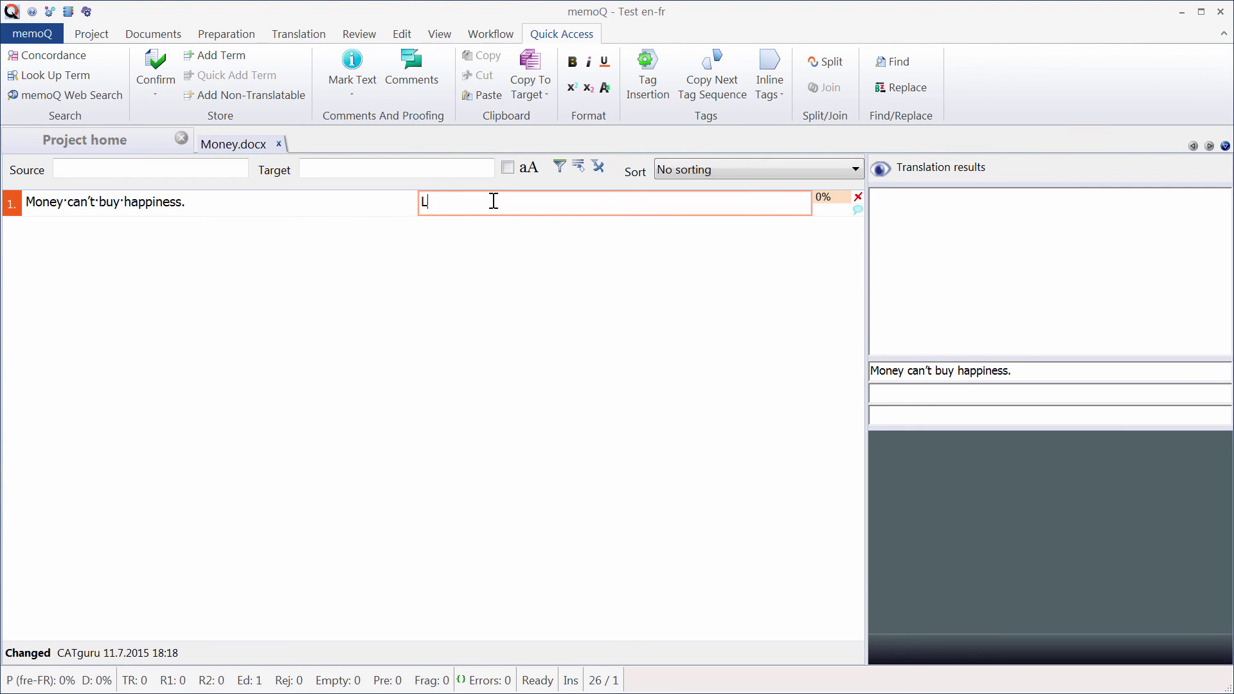